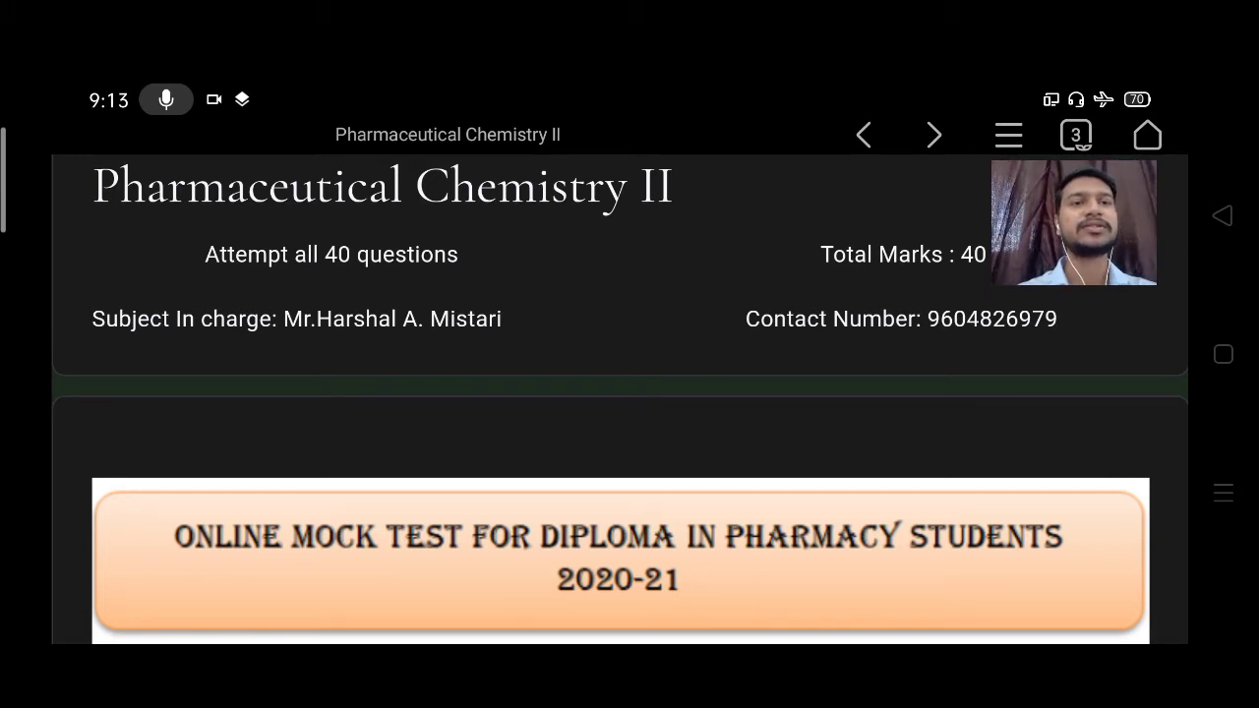
pyautogui.scroll(-10, 620, 408)
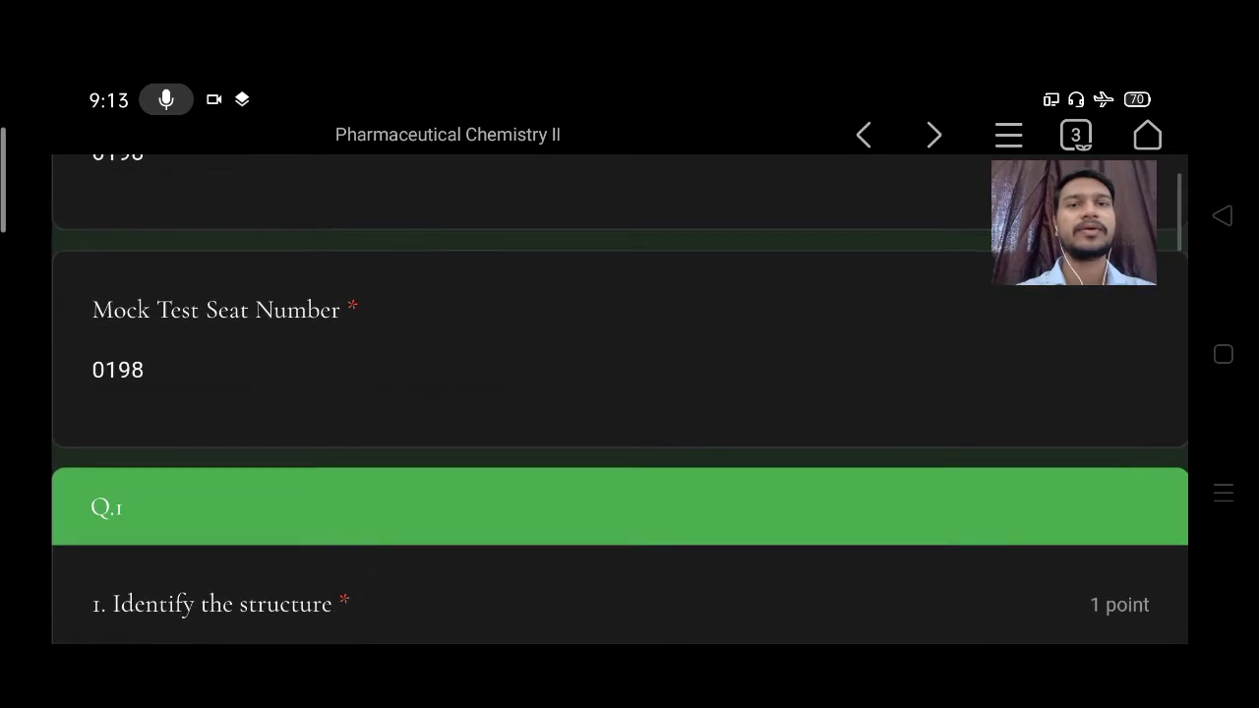
pyautogui.scroll(-3, 620, 408)
pyautogui.scroll(-2, 620, 408)
pyautogui.scroll(-1, 620, 408)
pyautogui.scroll(1, 620, 408)
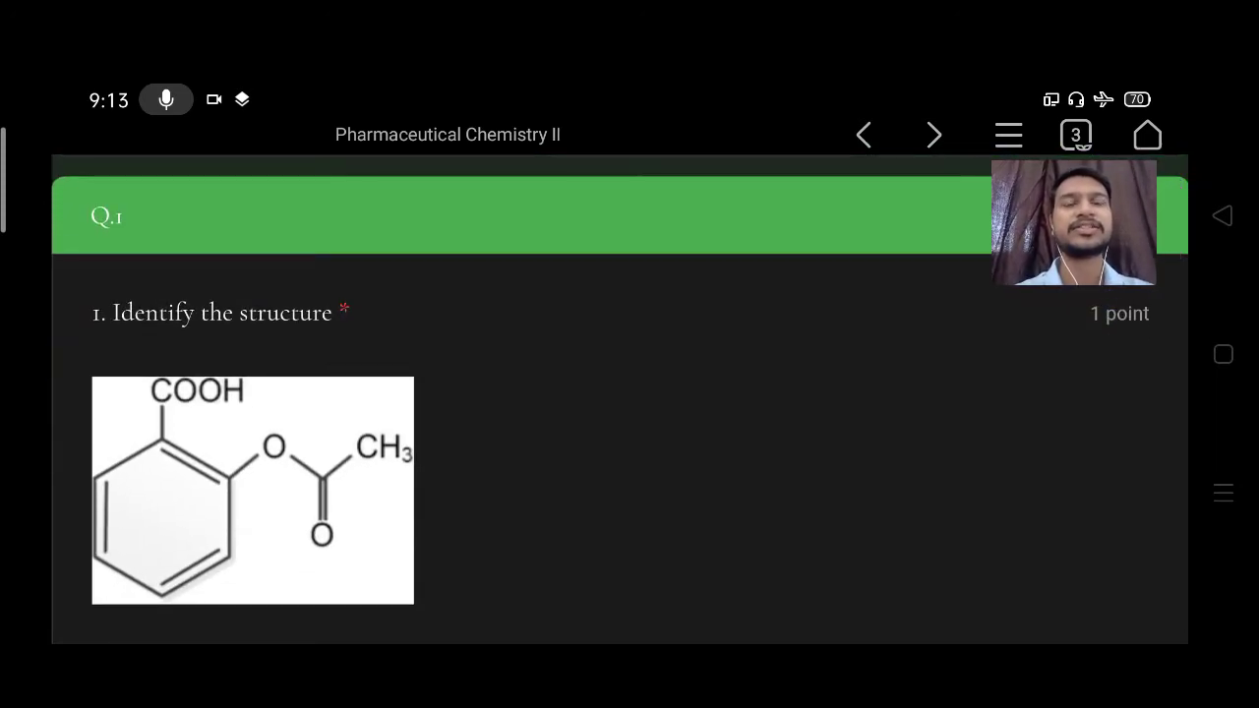
pyautogui.scroll(-4, 619, 393)
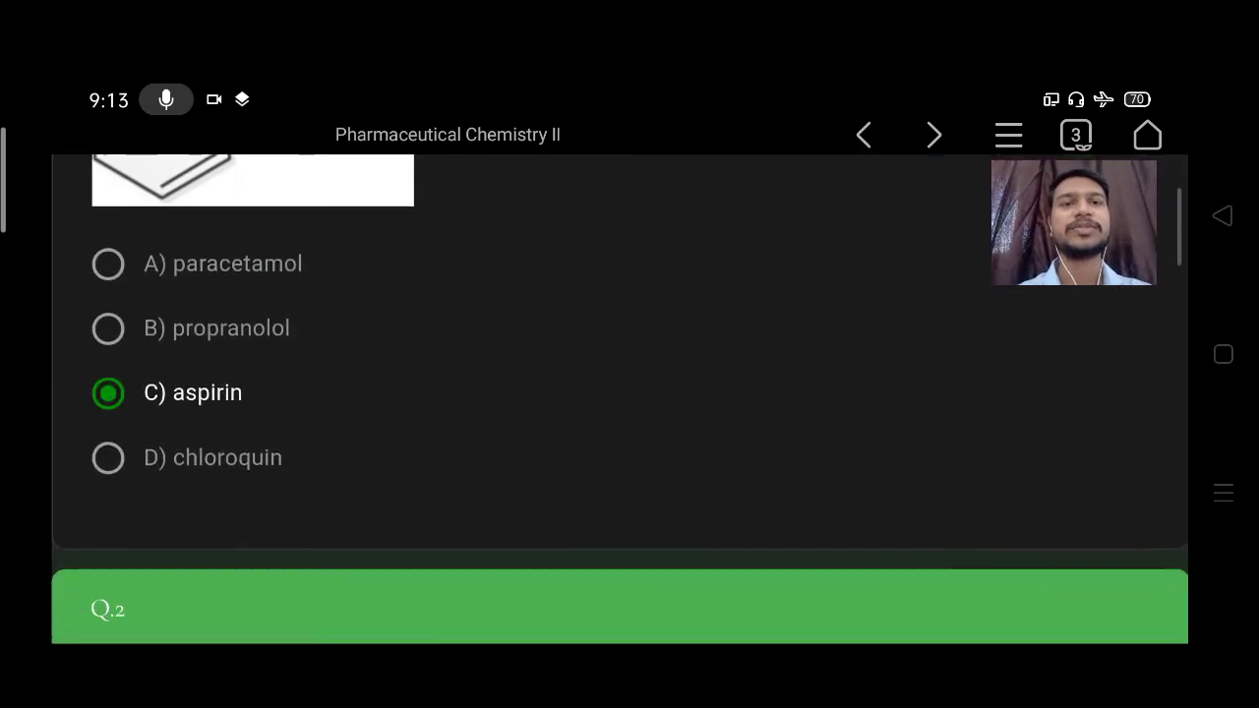
pyautogui.scroll(1, 620, 394)
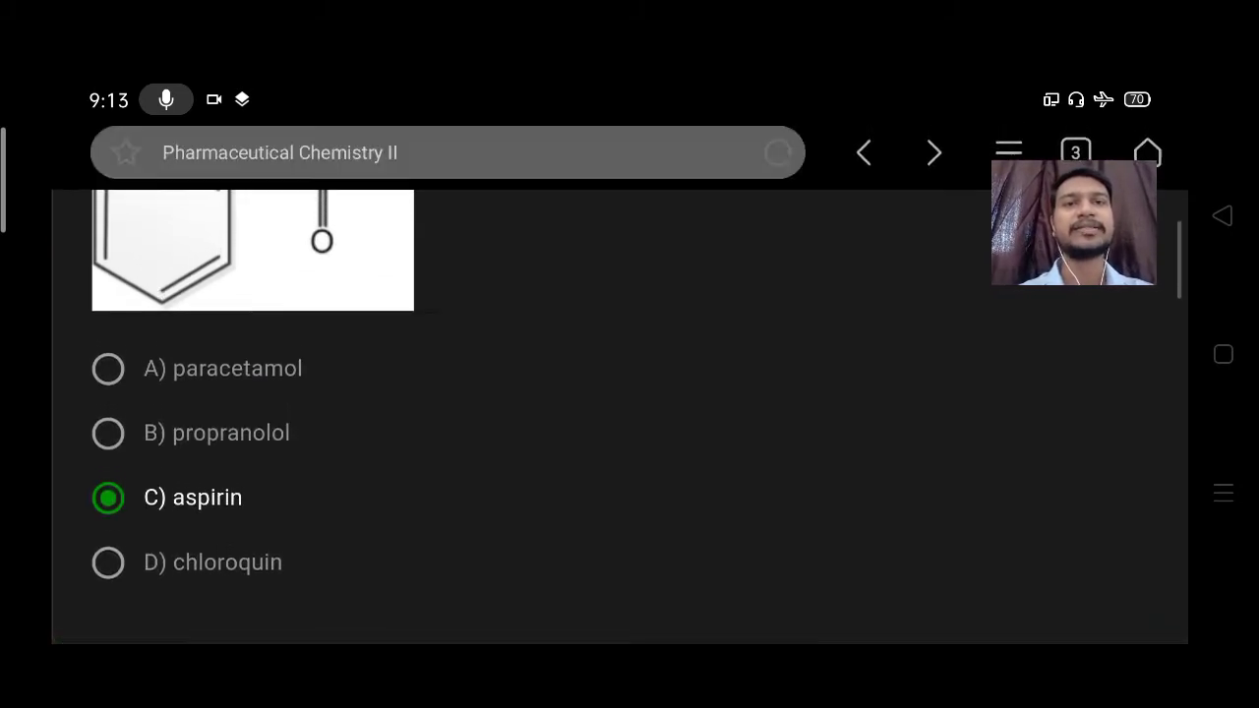
pyautogui.scroll(1, 620, 394)
pyautogui.scroll(1, 620, 394)
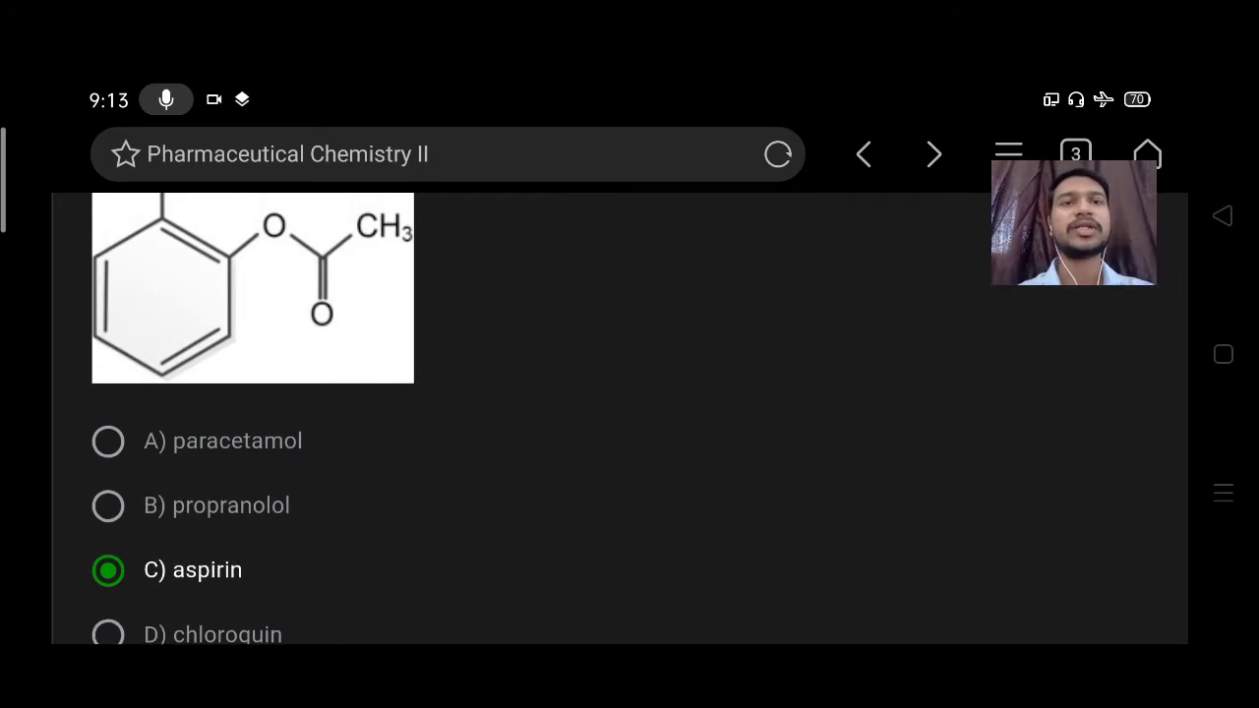
pyautogui.scroll(2, 620, 418)
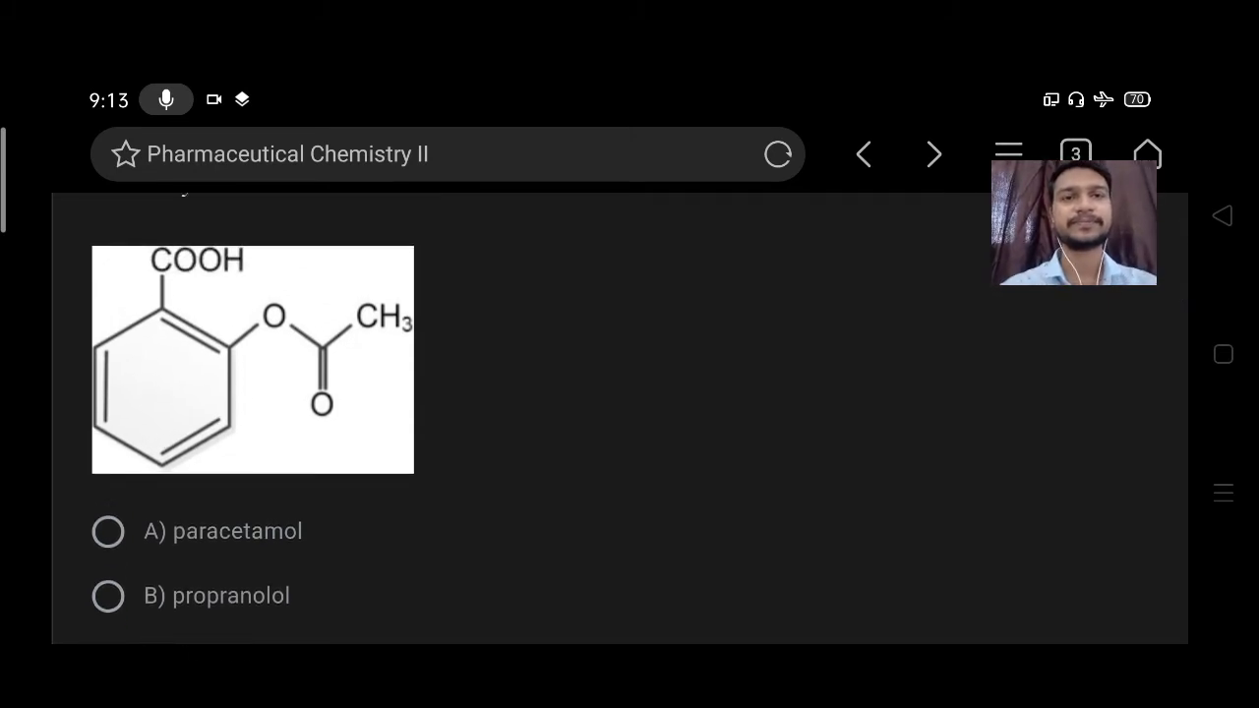
pyautogui.scroll(-2, 620, 394)
pyautogui.scroll(-2, 620, 394)
pyautogui.scroll(-3, 620, 393)
pyautogui.scroll(-1, 619, 393)
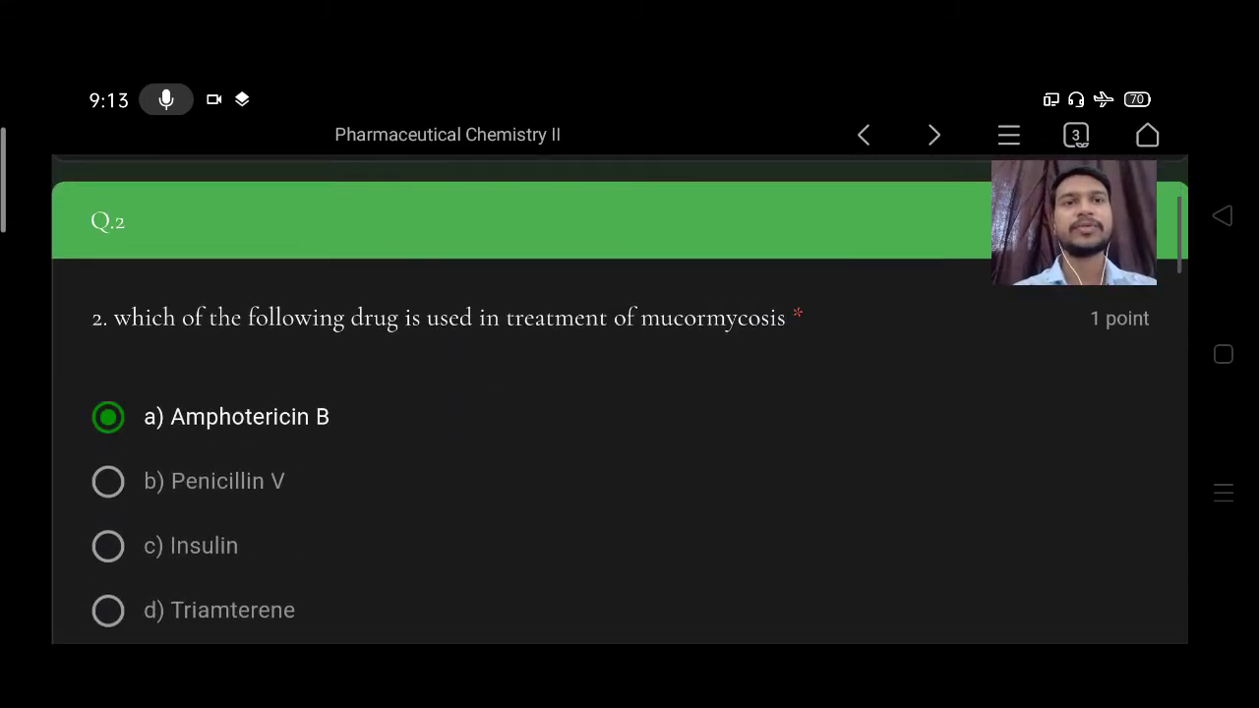
pyautogui.scroll(-1, 620, 394)
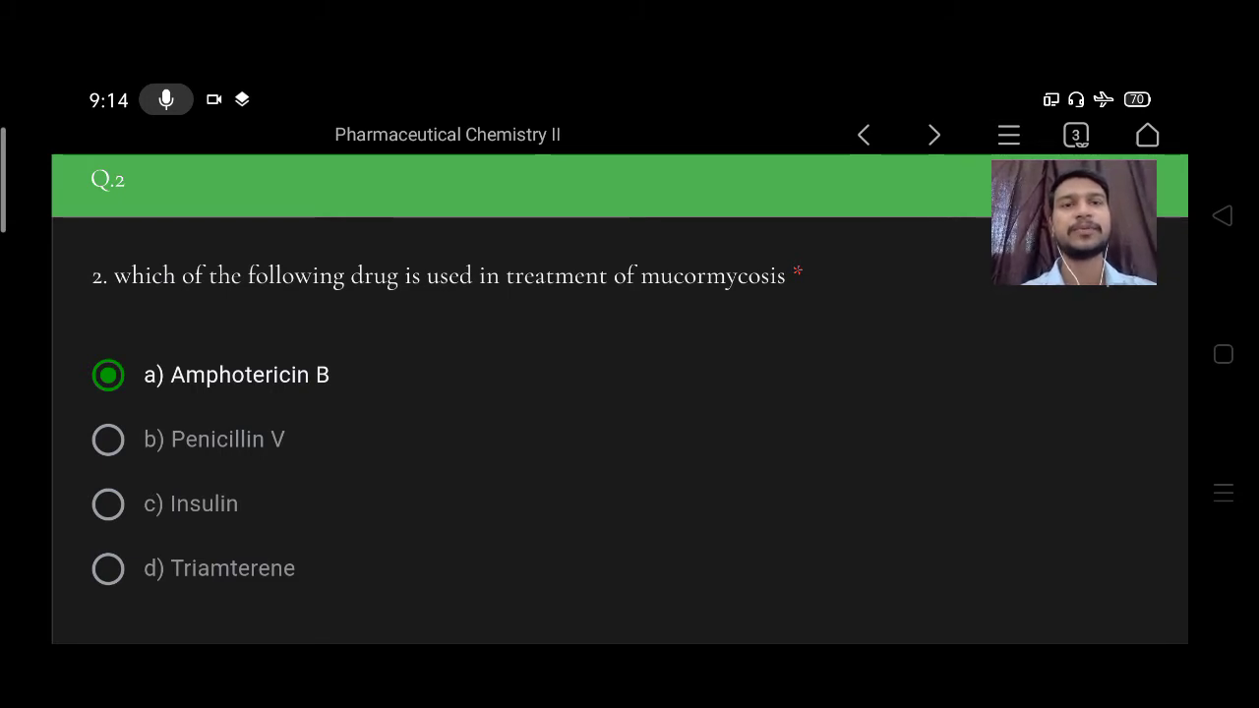
pyautogui.scroll(-5, 620, 398)
# Bring up and dismiss the context menu on the Q.3 structure image without choosing anything.
pyautogui.rightClick(295, 447)
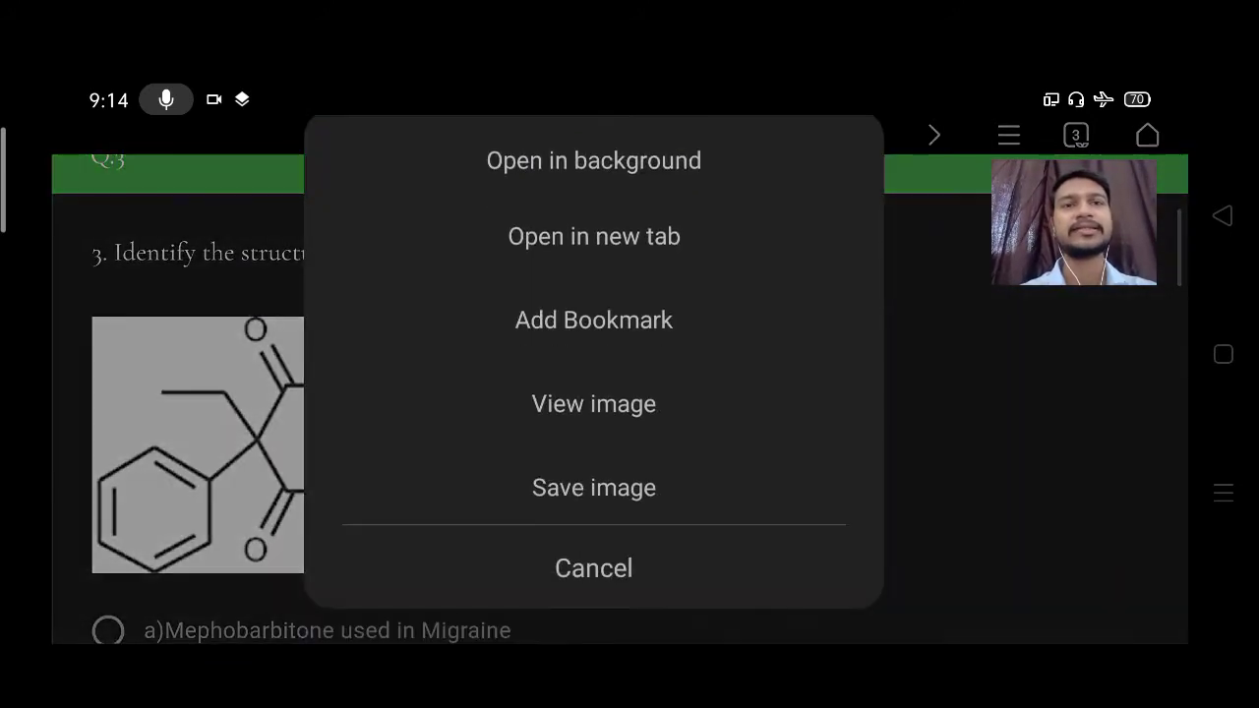
pyautogui.press('Escape')
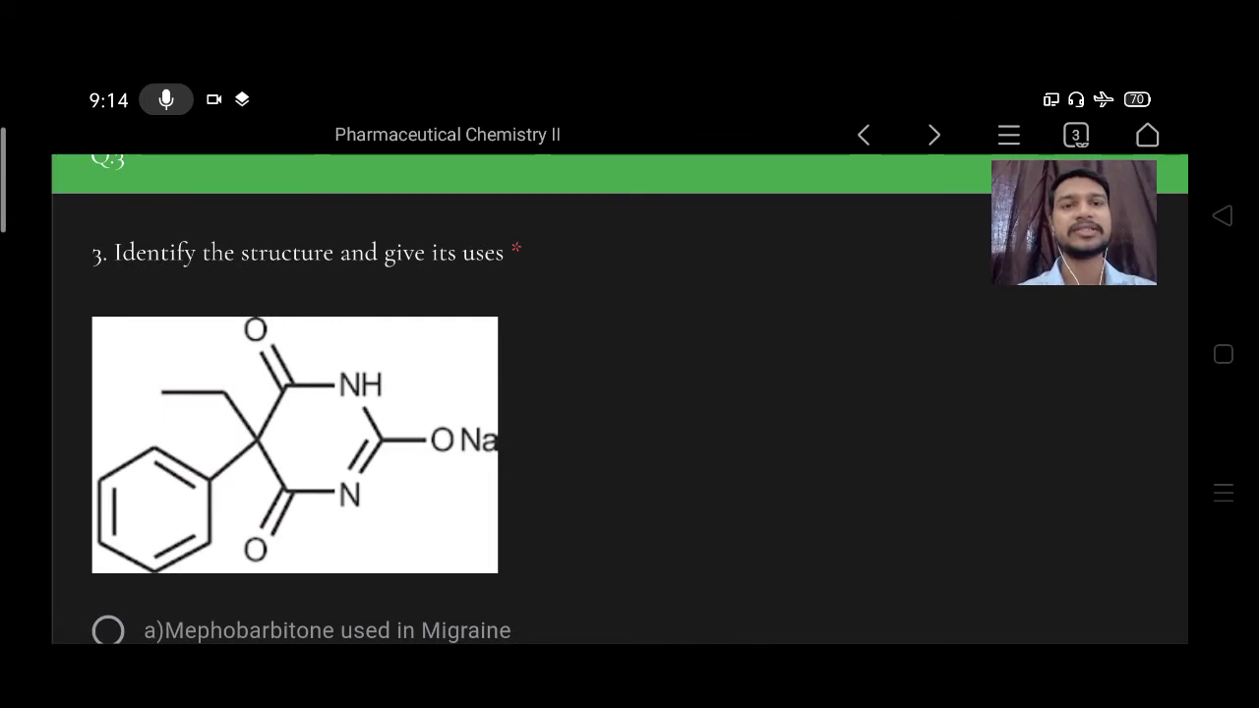
pyautogui.scroll(-3, 630, 393)
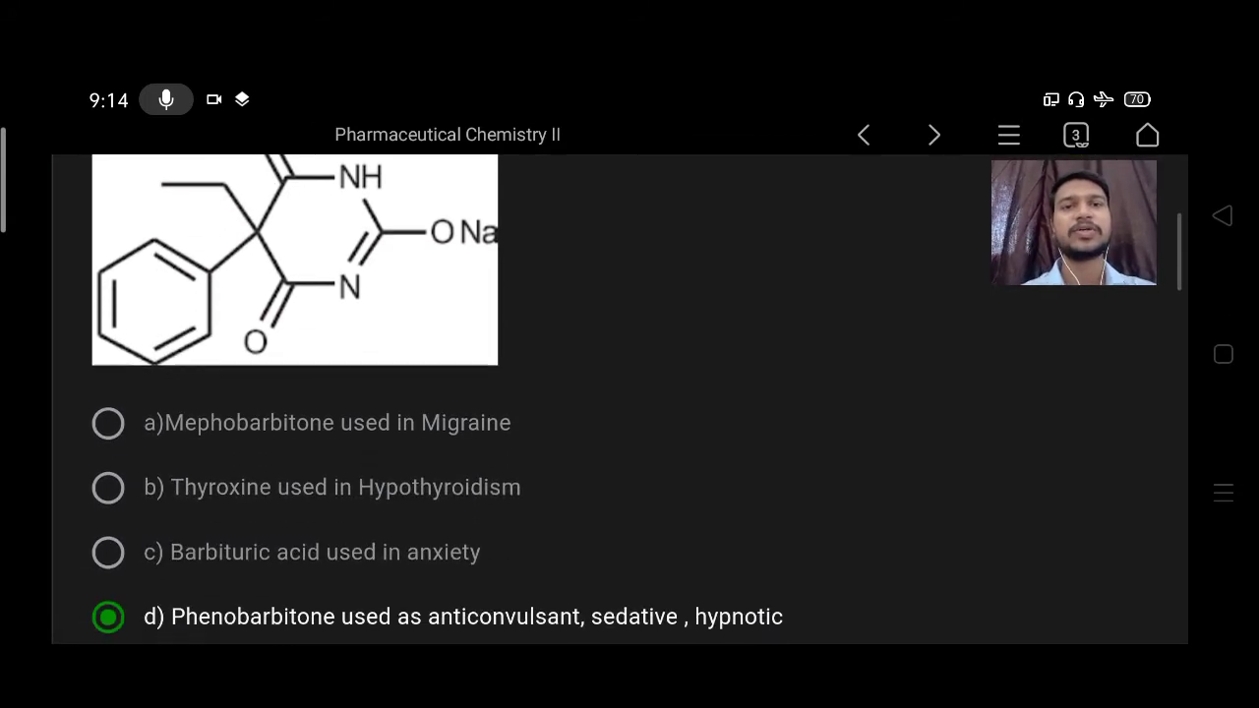
pyautogui.scroll(1, 630, 393)
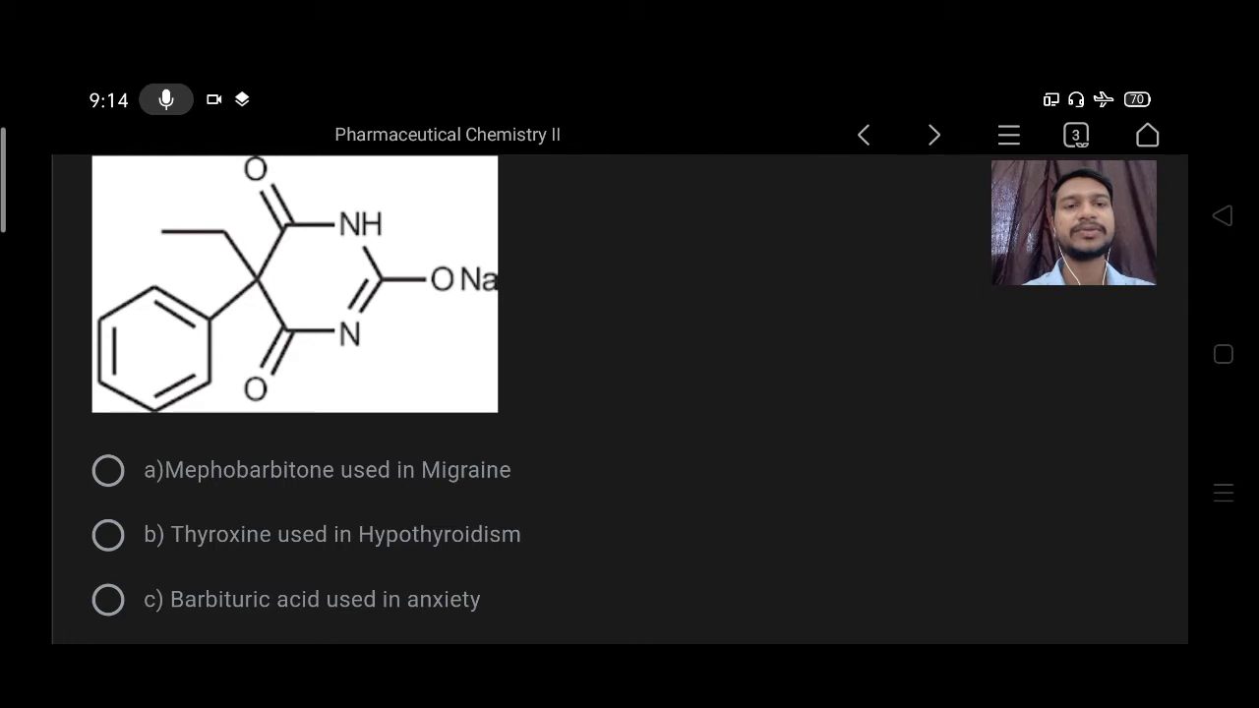
pyautogui.scroll(-2, 620, 398)
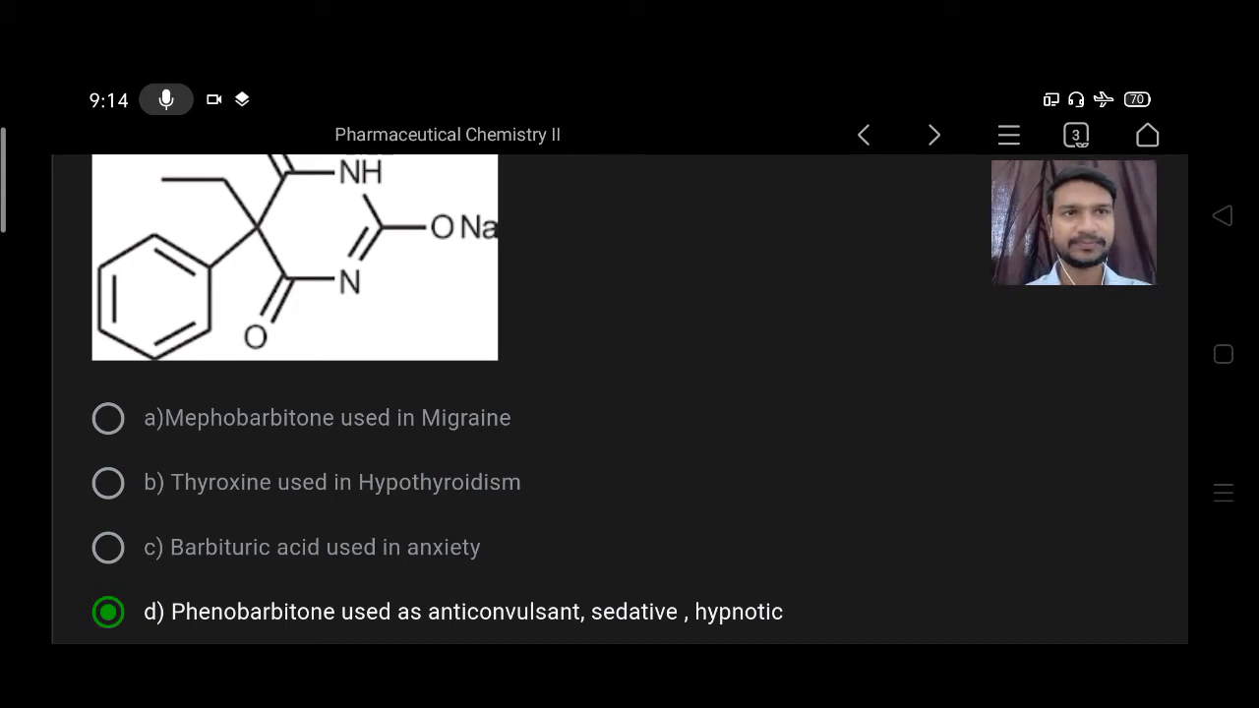
pyautogui.scroll(-5, 619, 398)
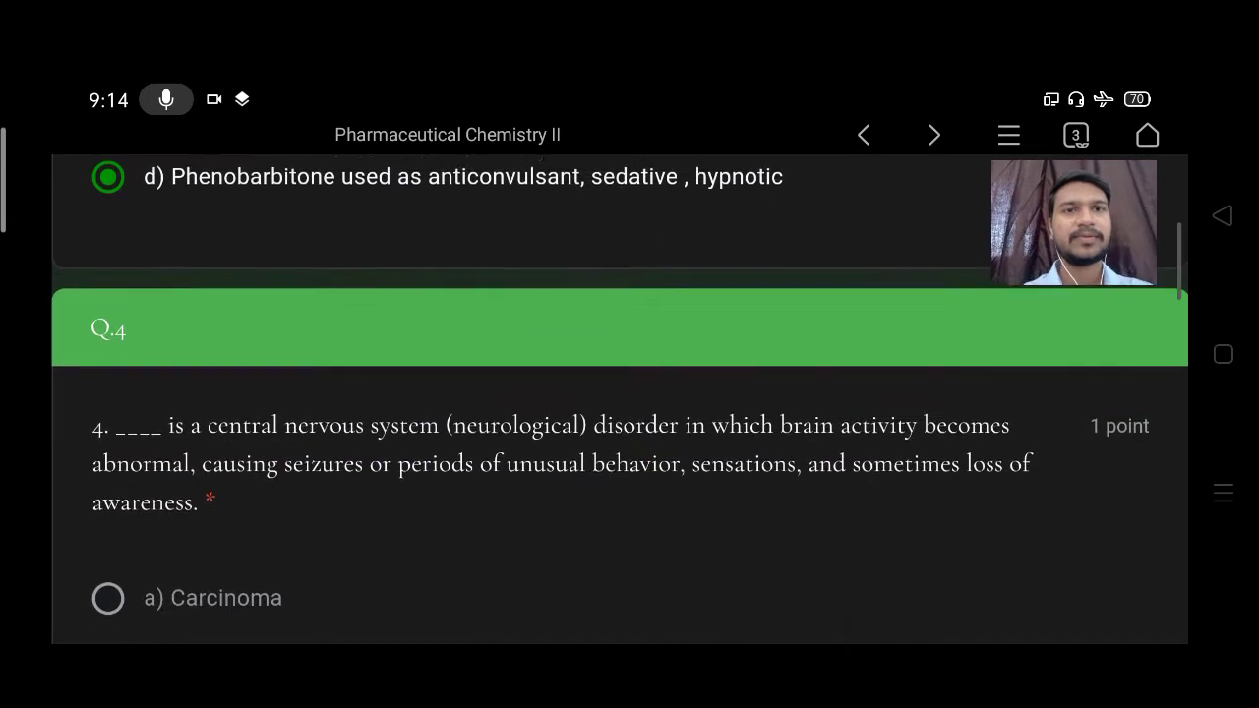
pyautogui.scroll(-2, 620, 398)
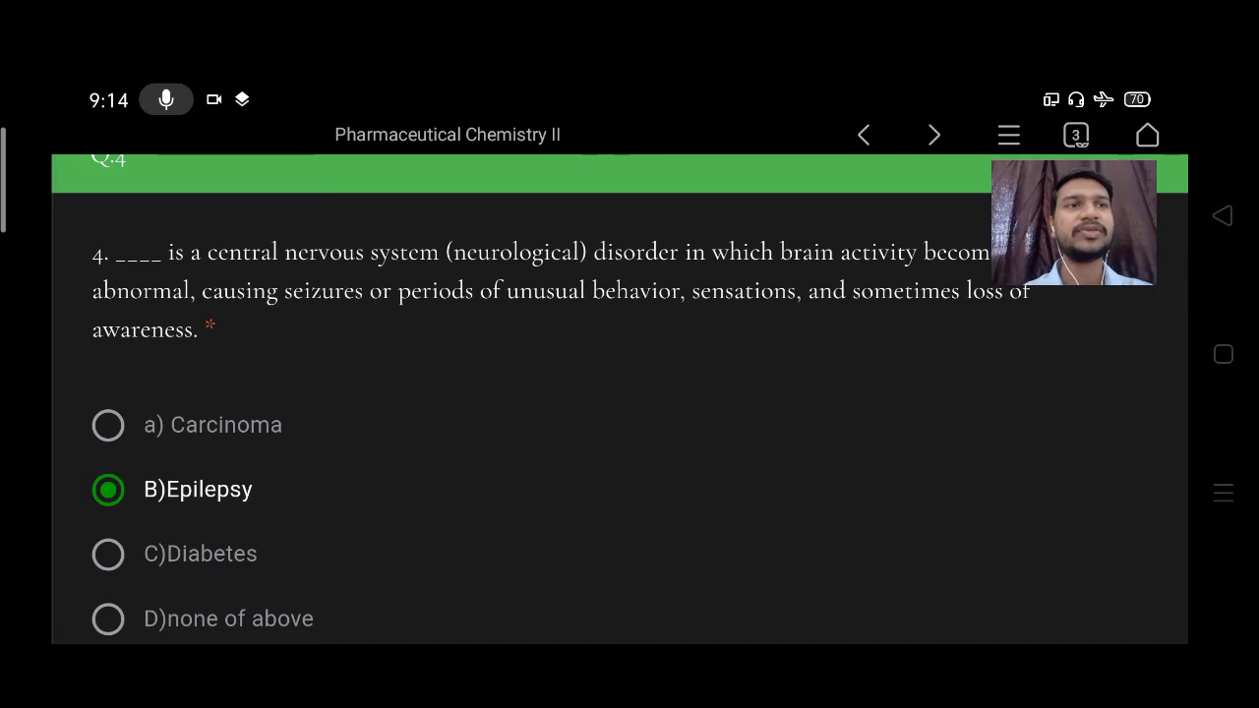
pyautogui.scroll(1, 620, 383)
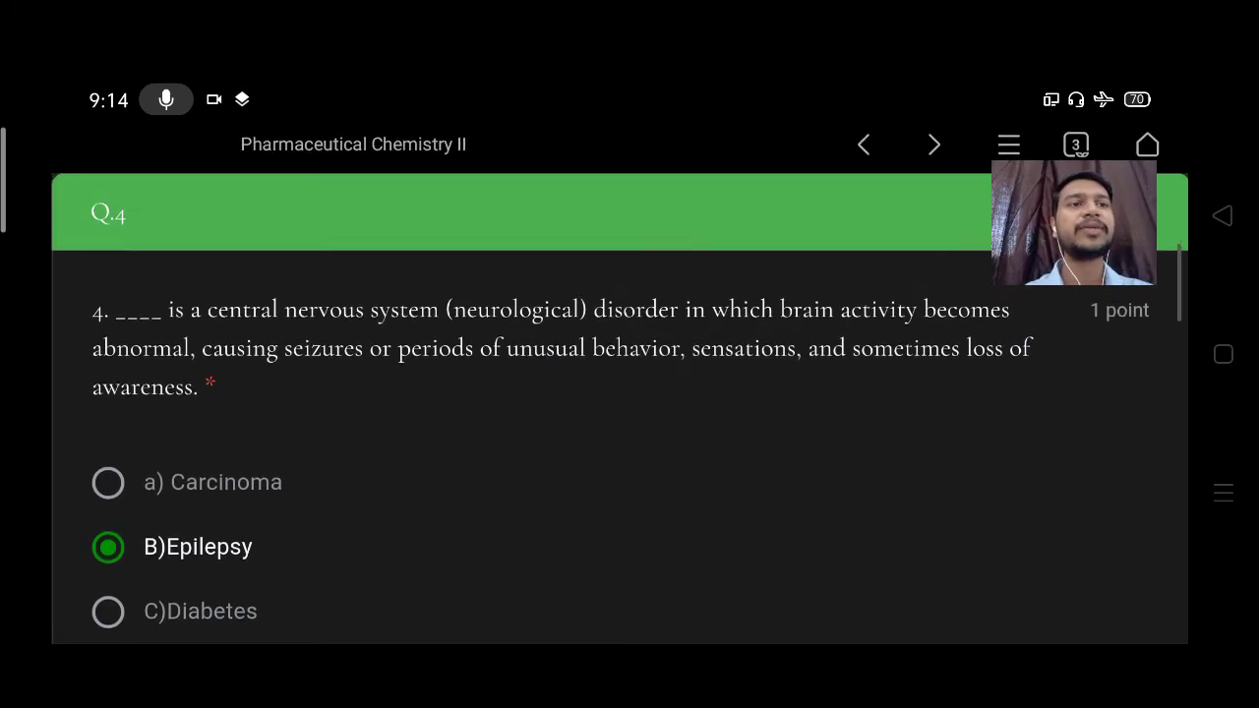
pyautogui.scroll(-2, 620, 383)
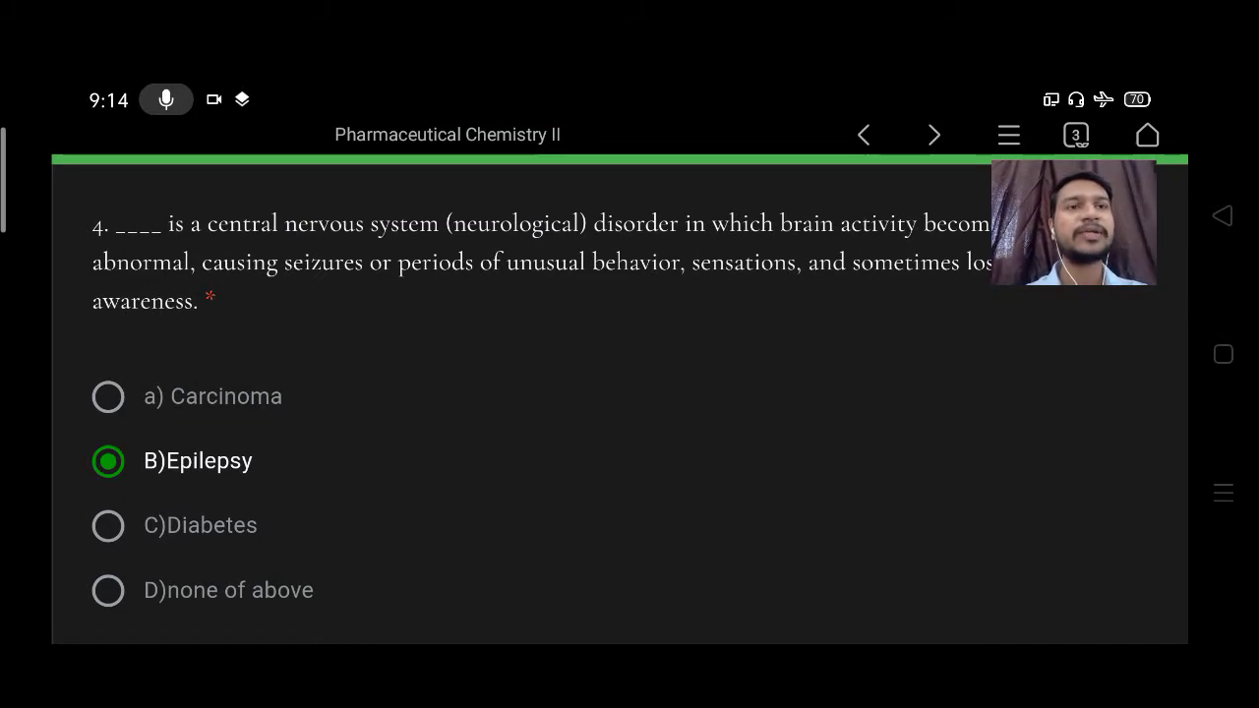
pyautogui.scroll(1, 620, 393)
pyautogui.scroll(-2, 620, 394)
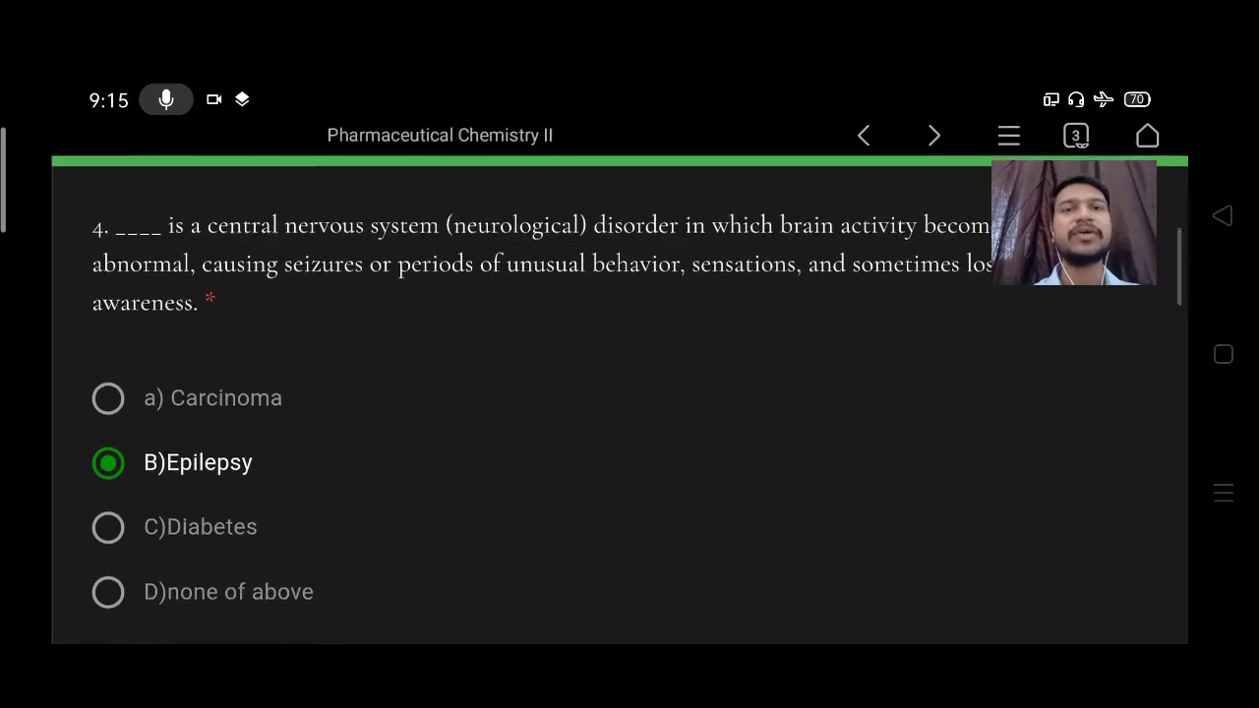
pyautogui.scroll(-1, 620, 393)
pyautogui.scroll(1, 620, 393)
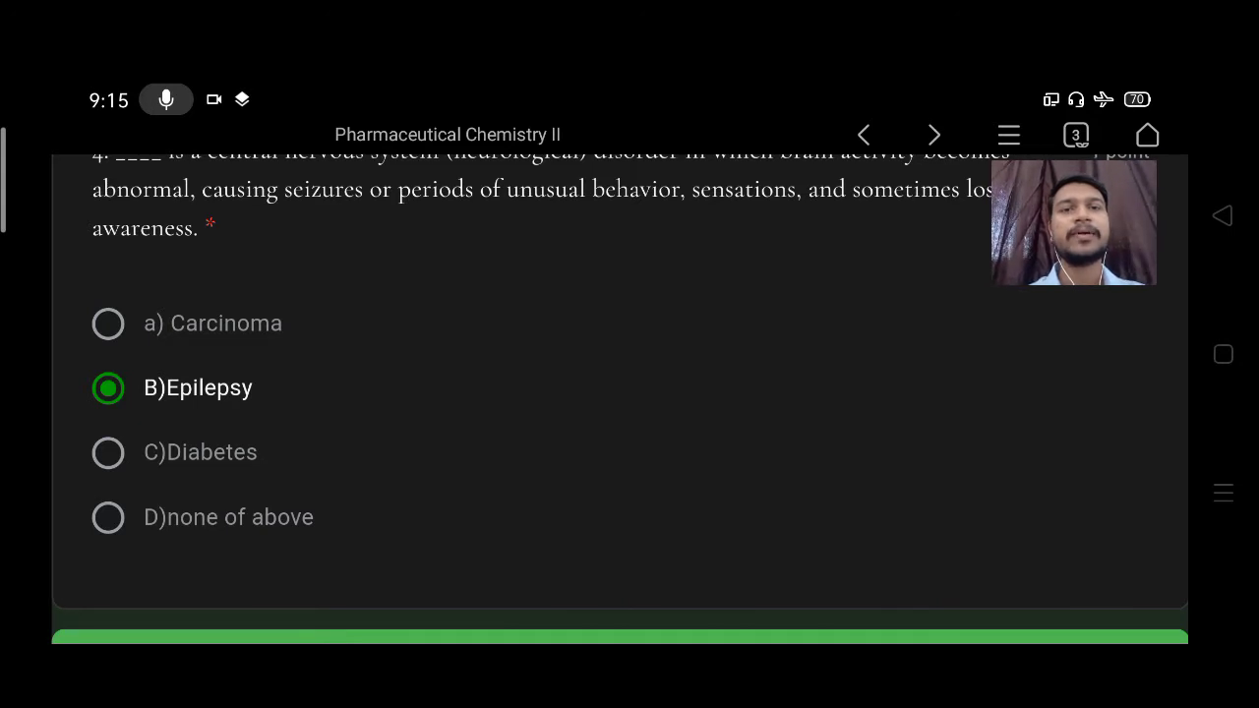
pyautogui.scroll(-5, 619, 404)
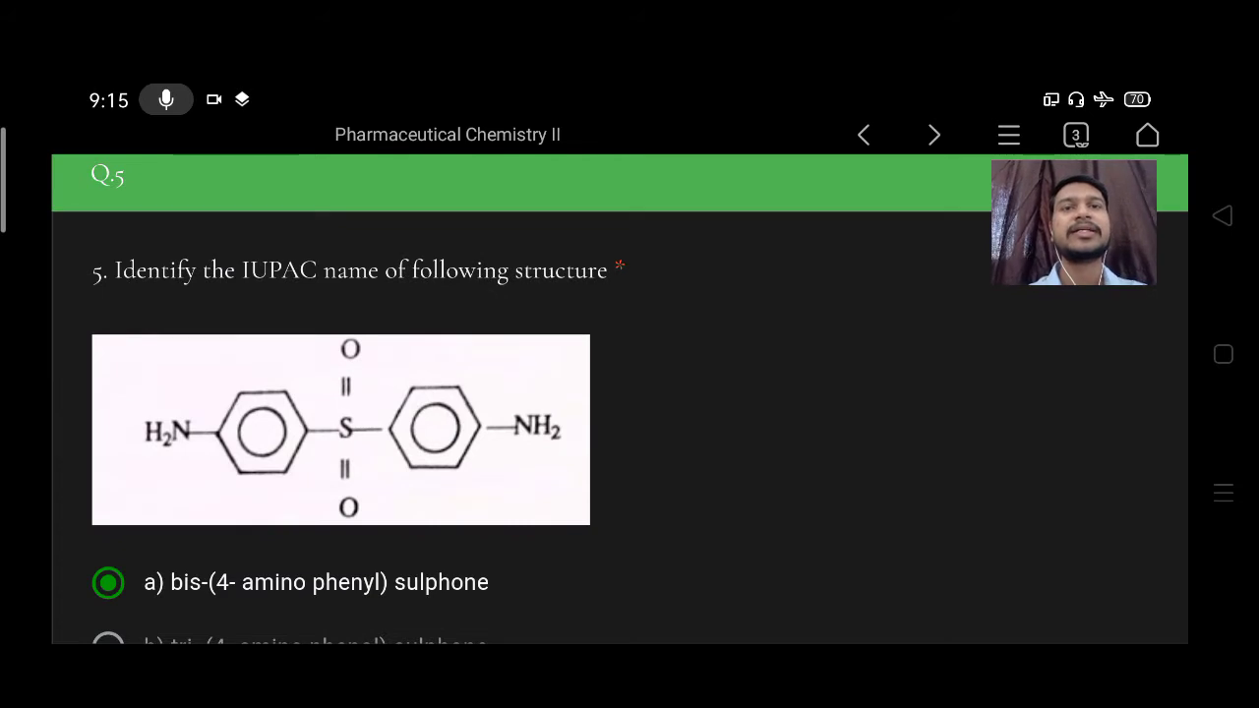
pyautogui.scroll(-1, 620, 399)
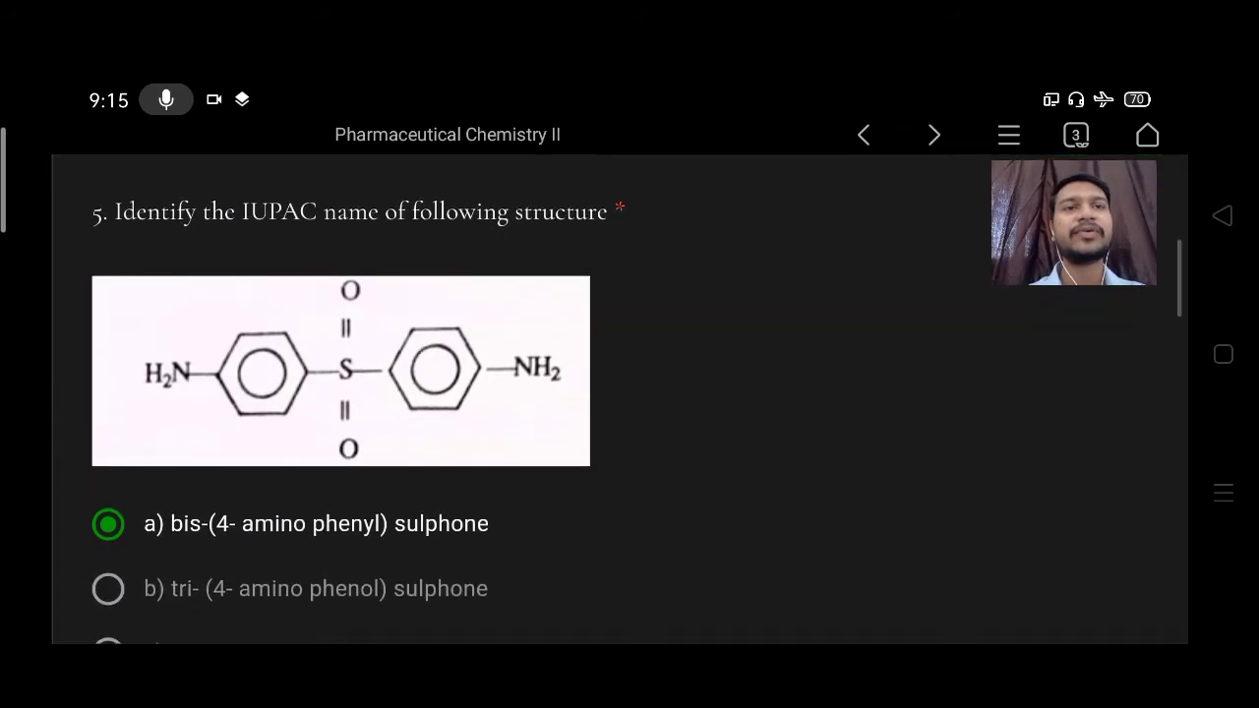
pyautogui.scroll(-2, 620, 403)
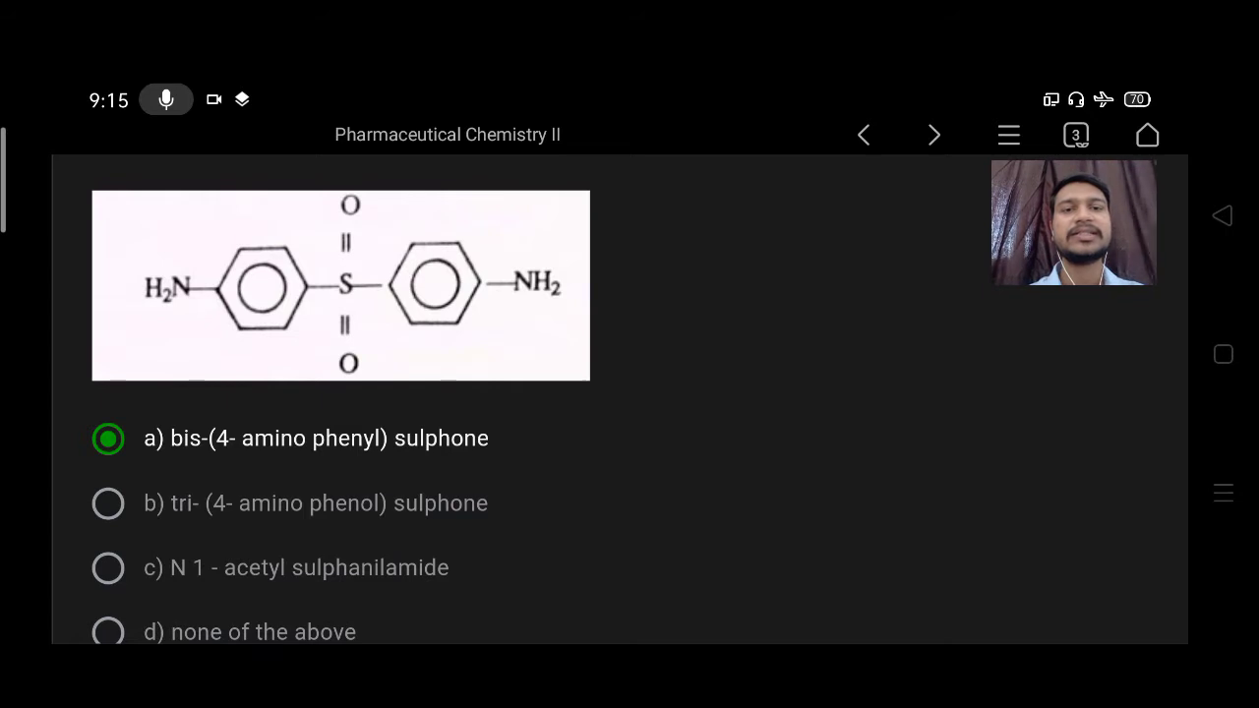
pyautogui.scroll(-1, 630, 403)
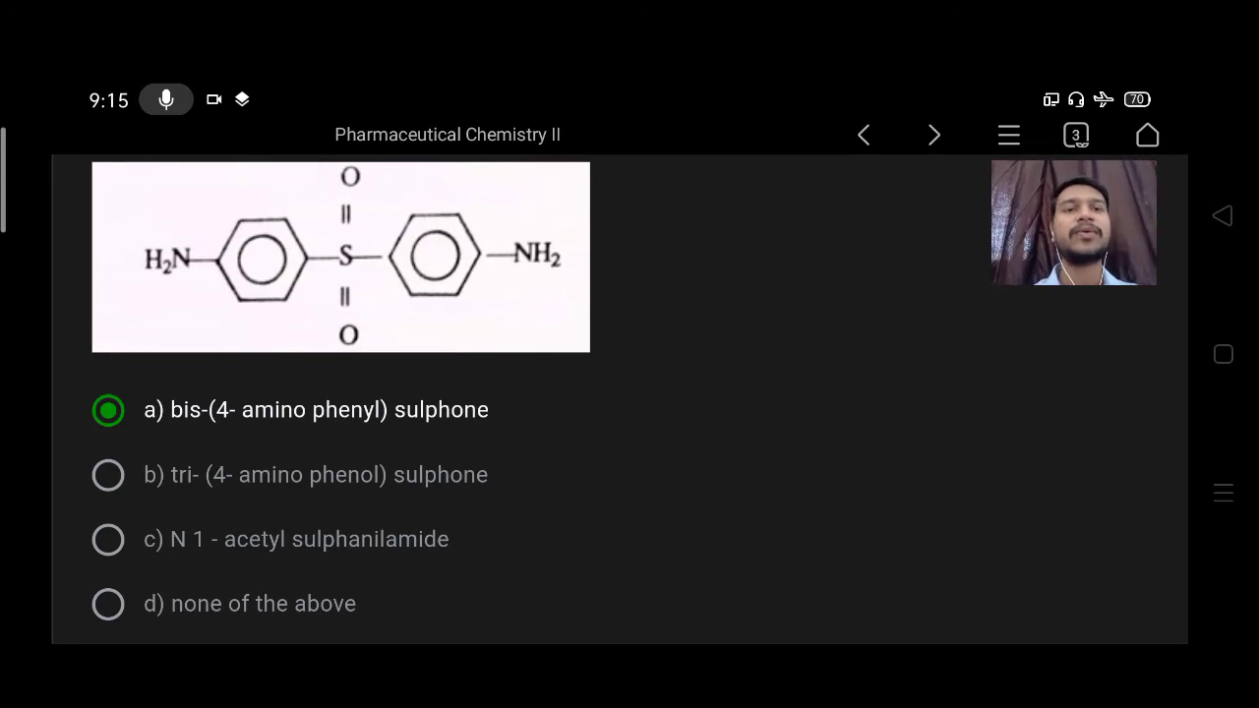
pyautogui.scroll(-5, 620, 393)
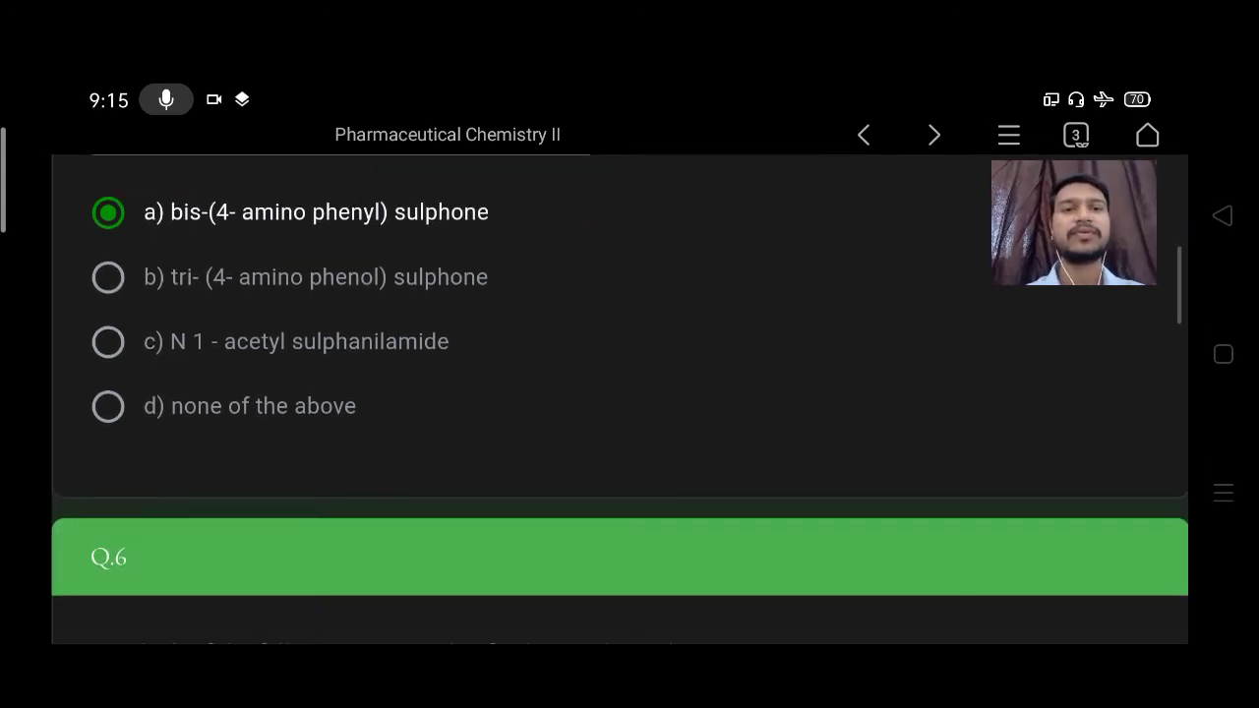
pyautogui.scroll(-2, 619, 394)
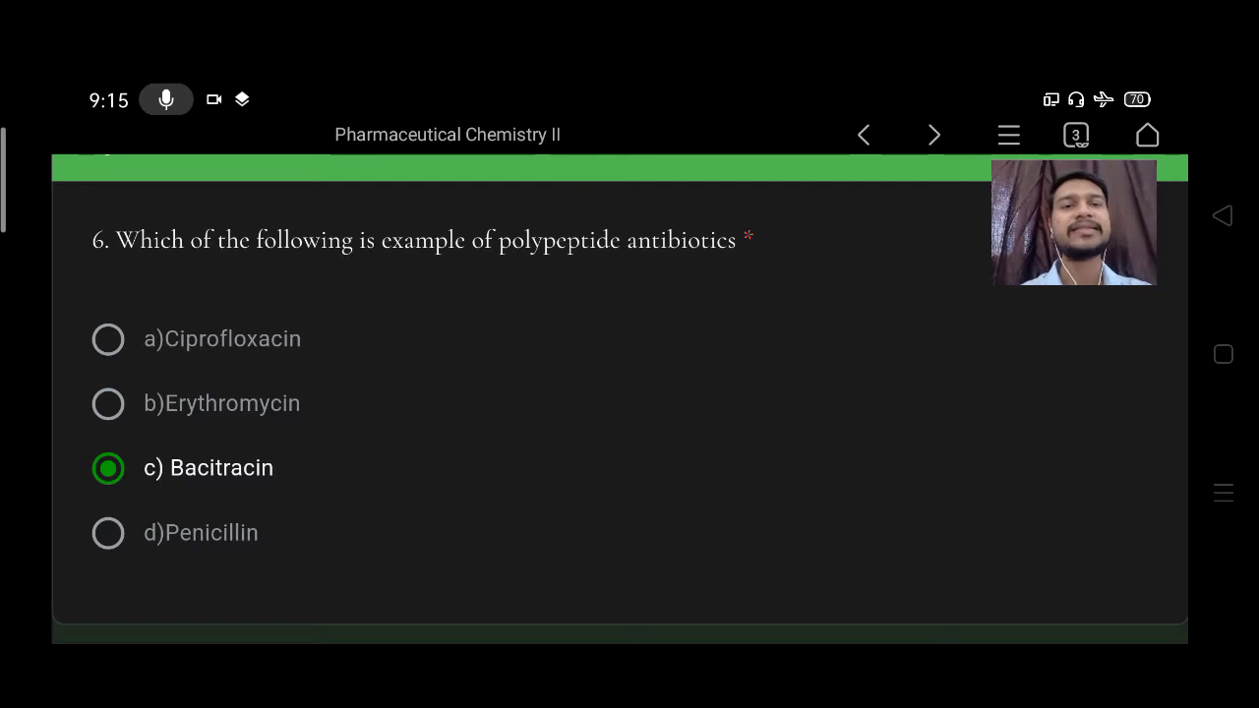
pyautogui.scroll(-5, 620, 393)
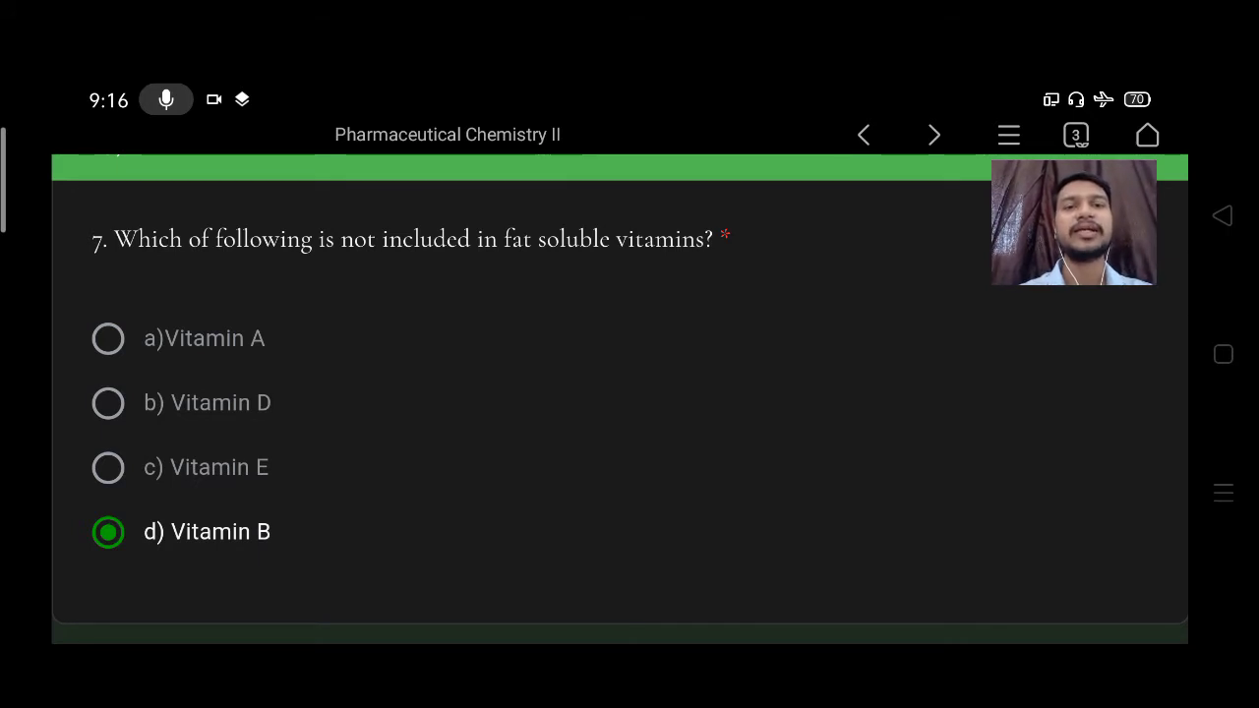
pyautogui.scroll(-5, 619, 393)
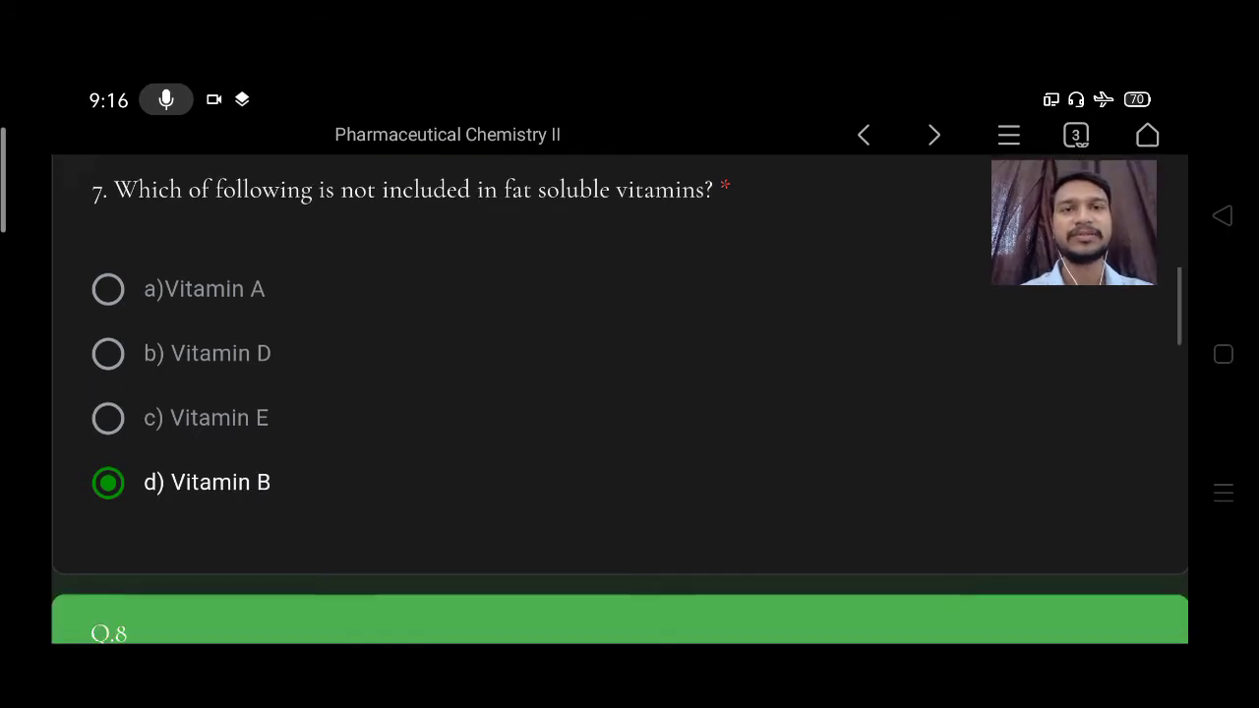
pyautogui.scroll(1, 620, 394)
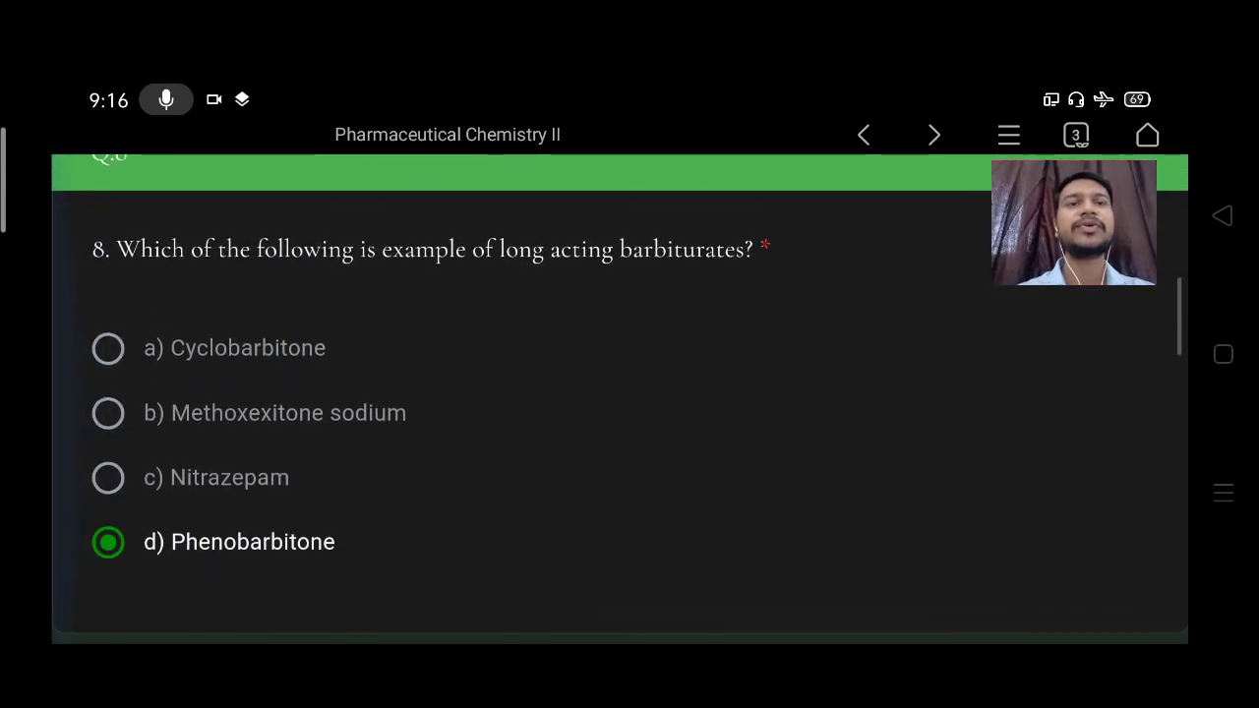
pyautogui.scroll(1, 620, 393)
pyautogui.scroll(-1, 620, 394)
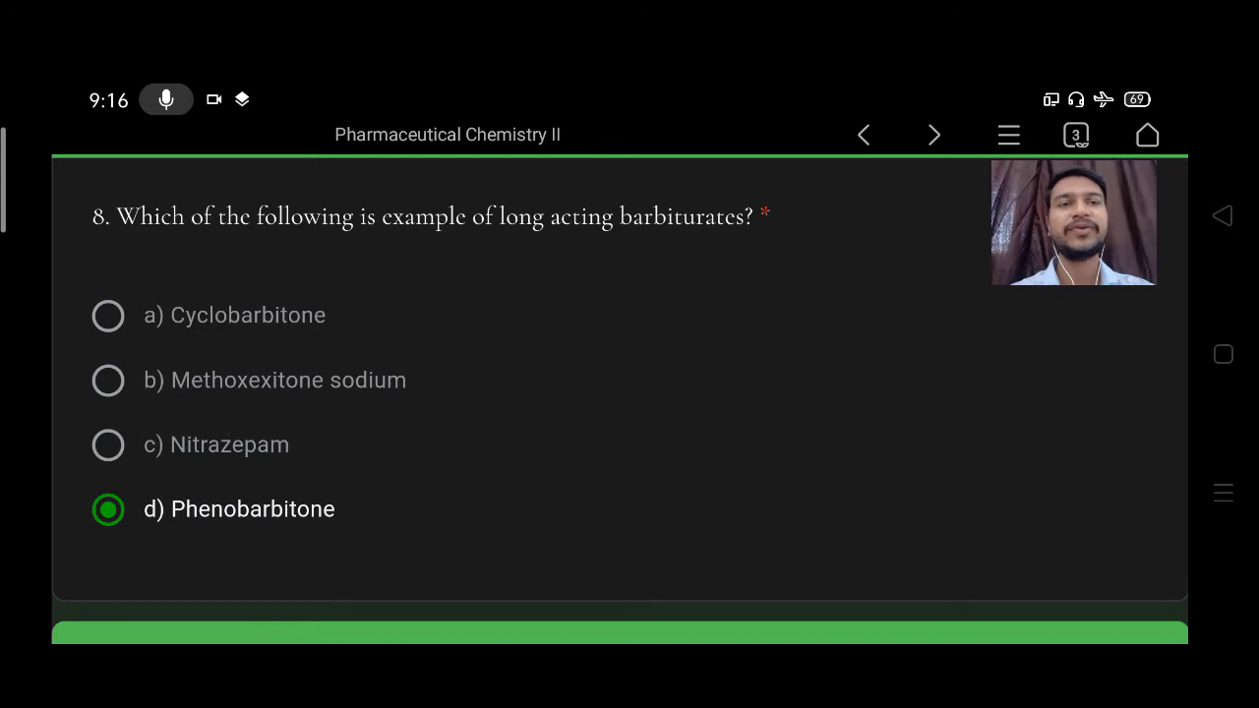
pyautogui.scroll(-5, 620, 393)
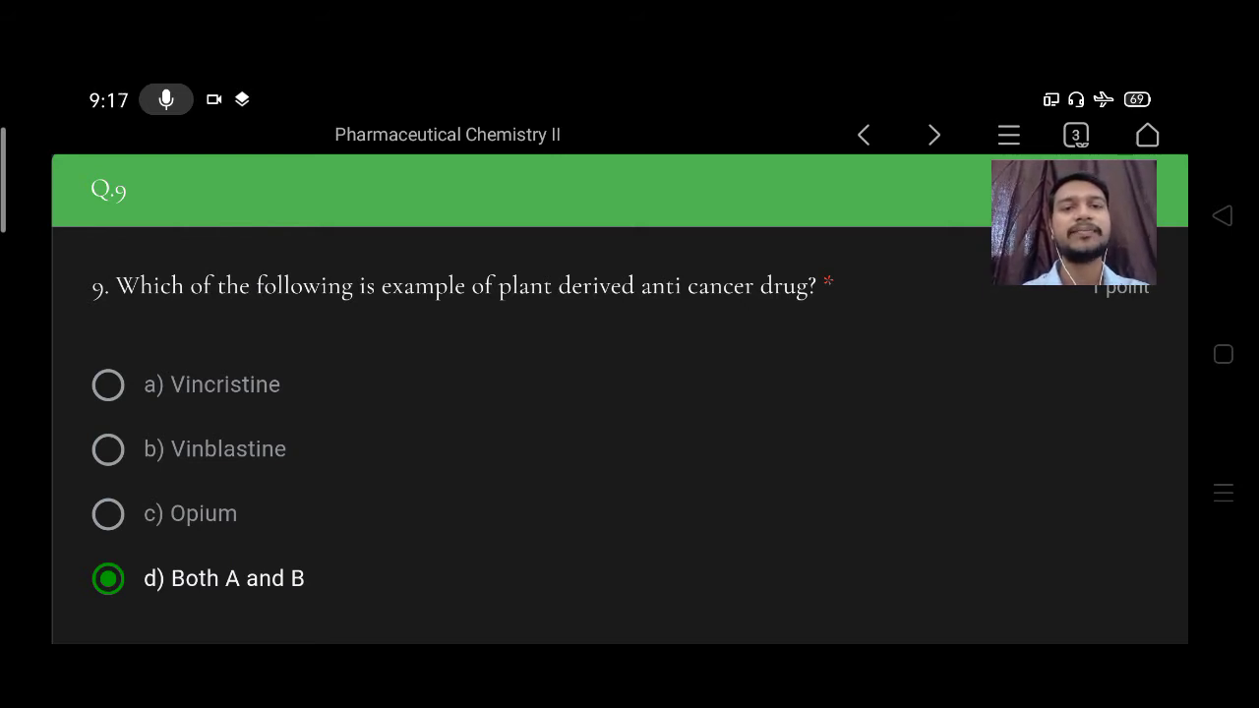
pyautogui.scroll(-5, 620, 393)
pyautogui.scroll(-3, 619, 393)
pyautogui.scroll(1, 619, 394)
pyautogui.scroll(1, 620, 393)
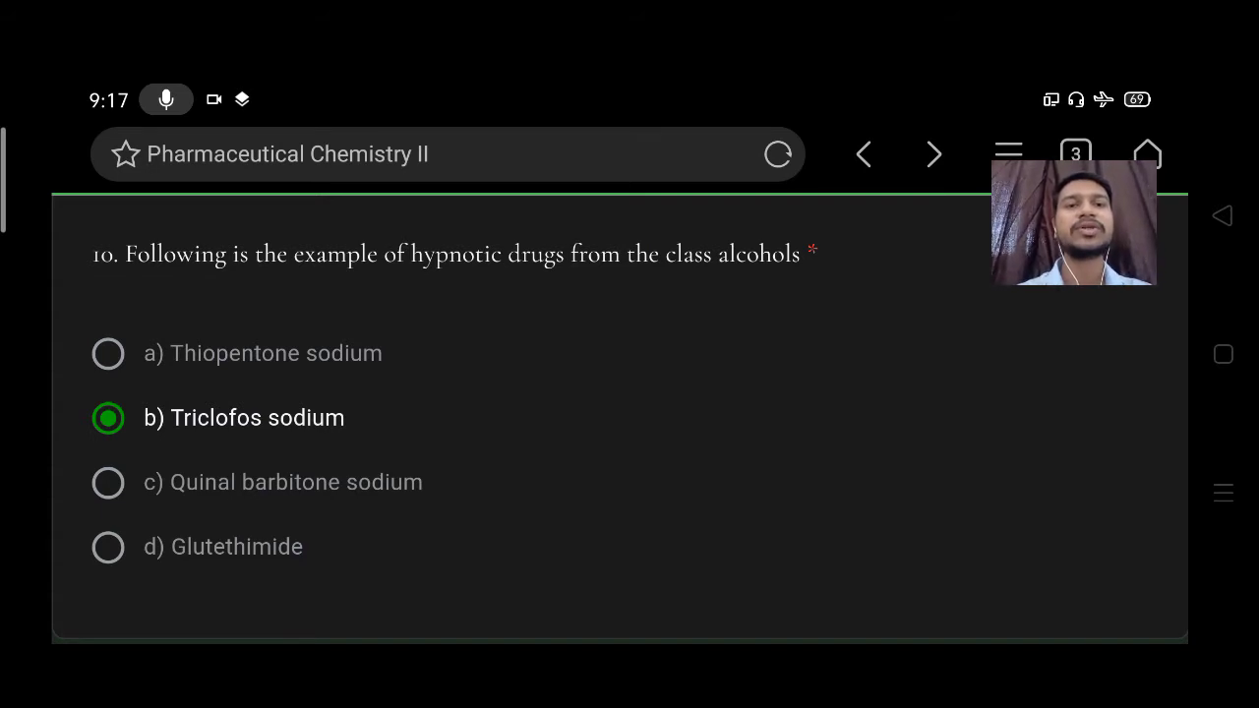
pyautogui.scroll(-5, 620, 399)
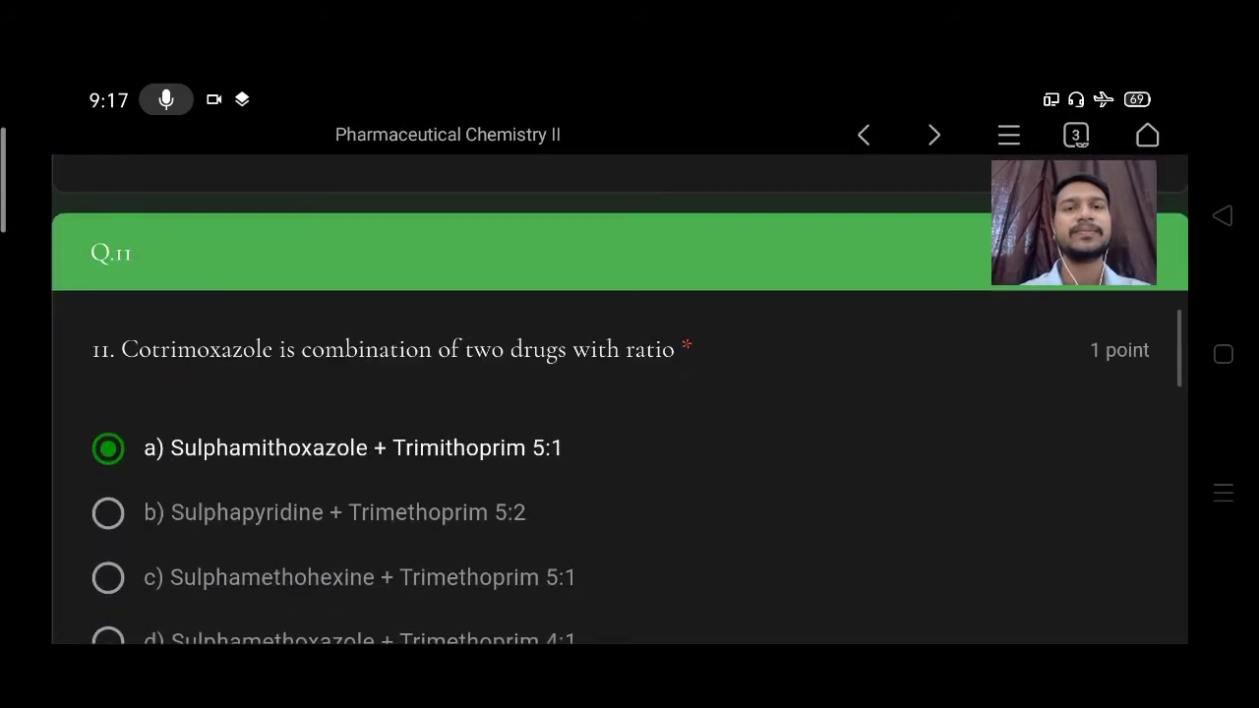
pyautogui.scroll(-2, 620, 398)
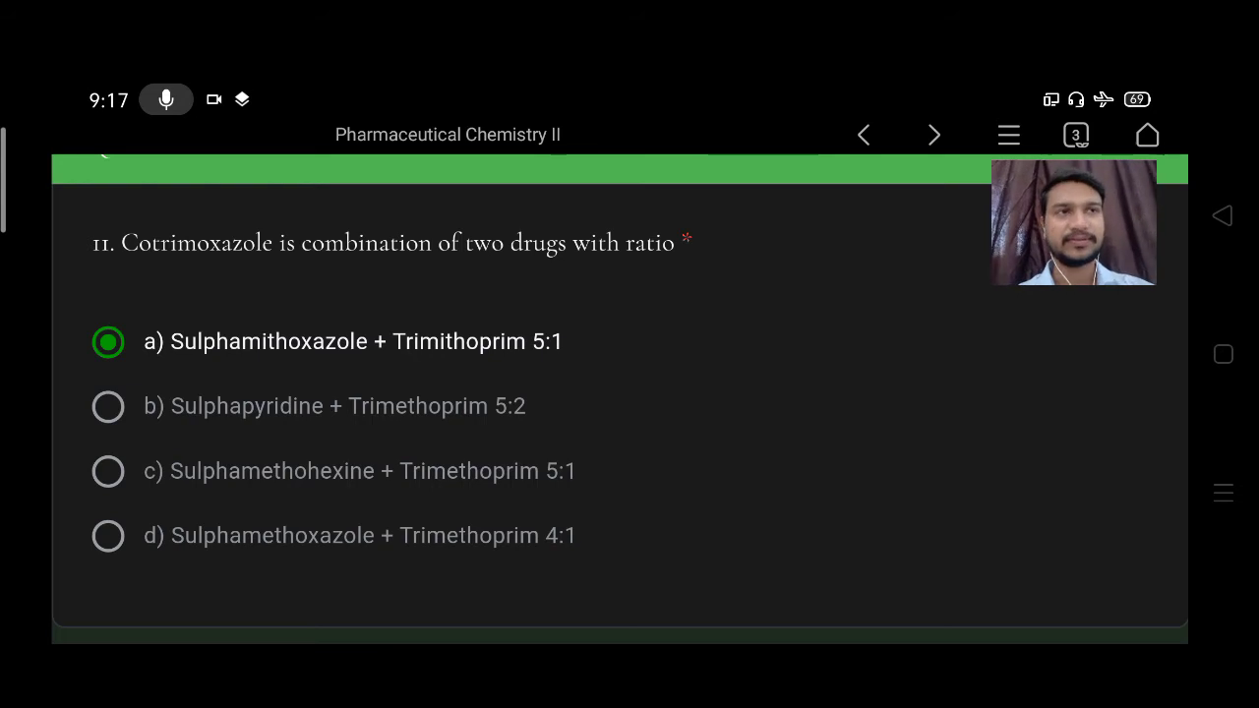
pyautogui.scroll(-5, 619, 393)
pyautogui.scroll(-2, 620, 393)
pyautogui.scroll(1, 620, 394)
pyautogui.scroll(2, 619, 394)
pyautogui.scroll(-1, 620, 394)
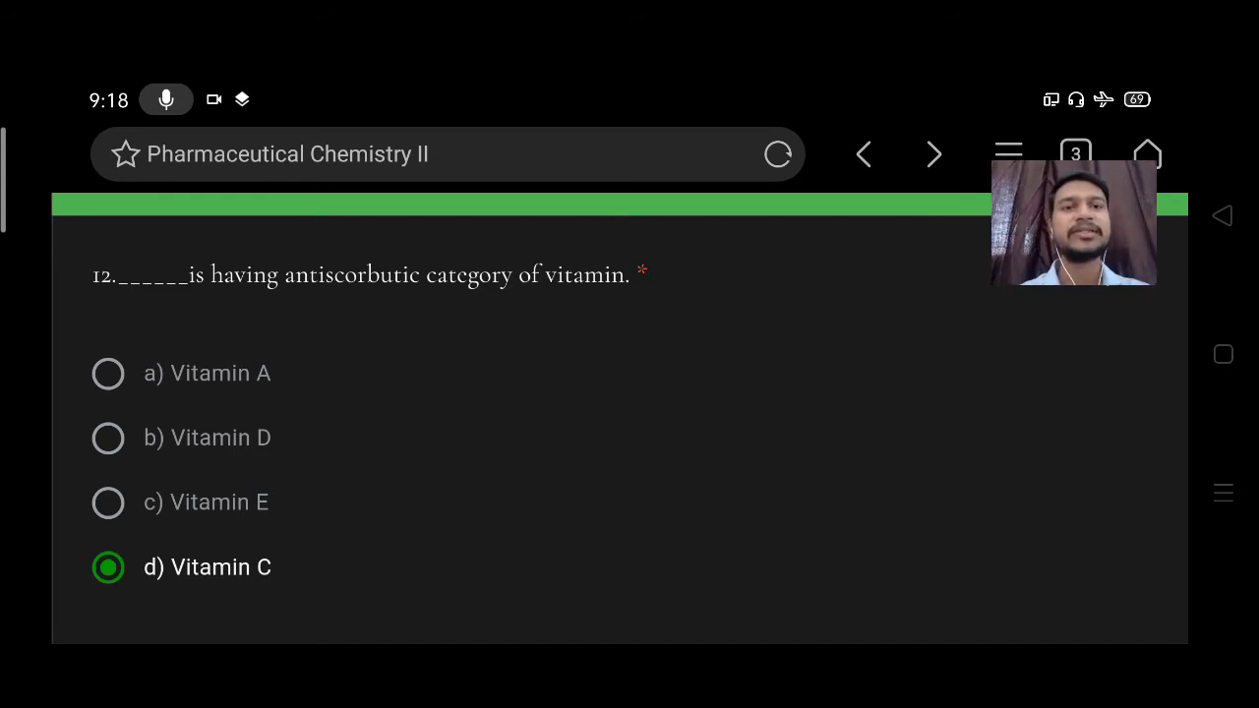
pyautogui.scroll(-3, 619, 394)
pyautogui.scroll(-4, 619, 394)
pyautogui.scroll(-4, 619, 394)
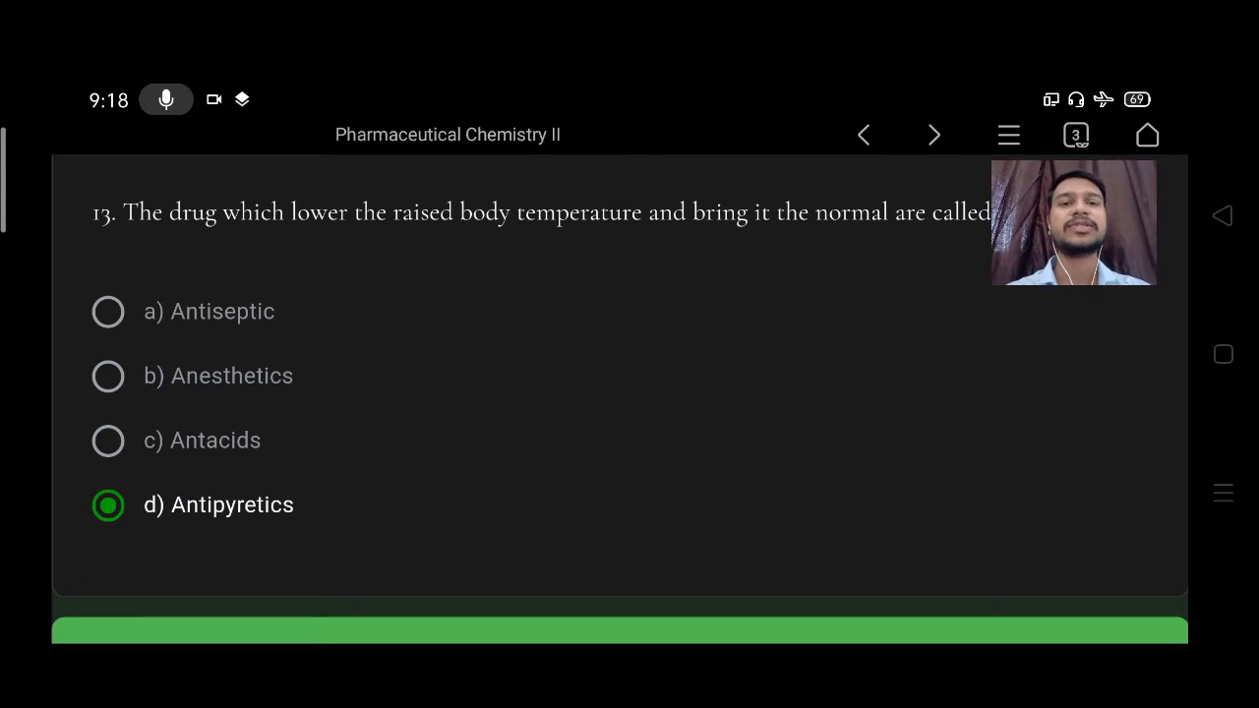
pyautogui.scroll(-5, 620, 393)
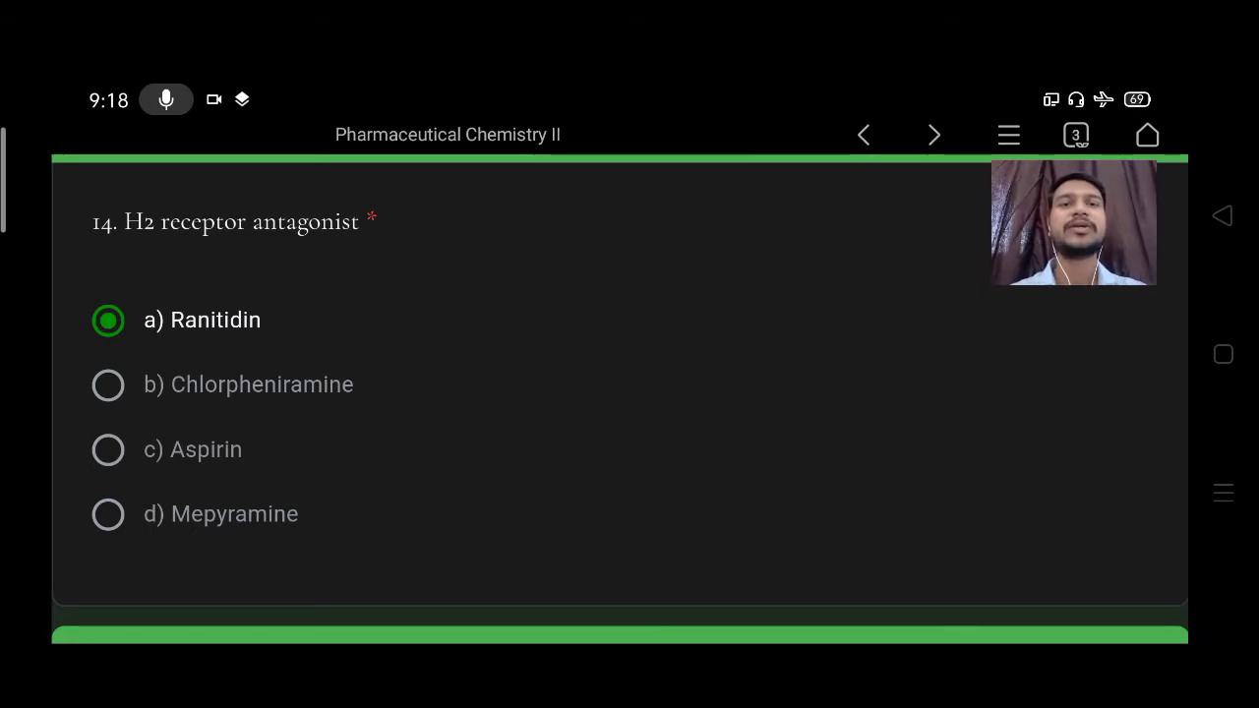
pyautogui.scroll(-5, 620, 402)
pyautogui.scroll(-1, 620, 403)
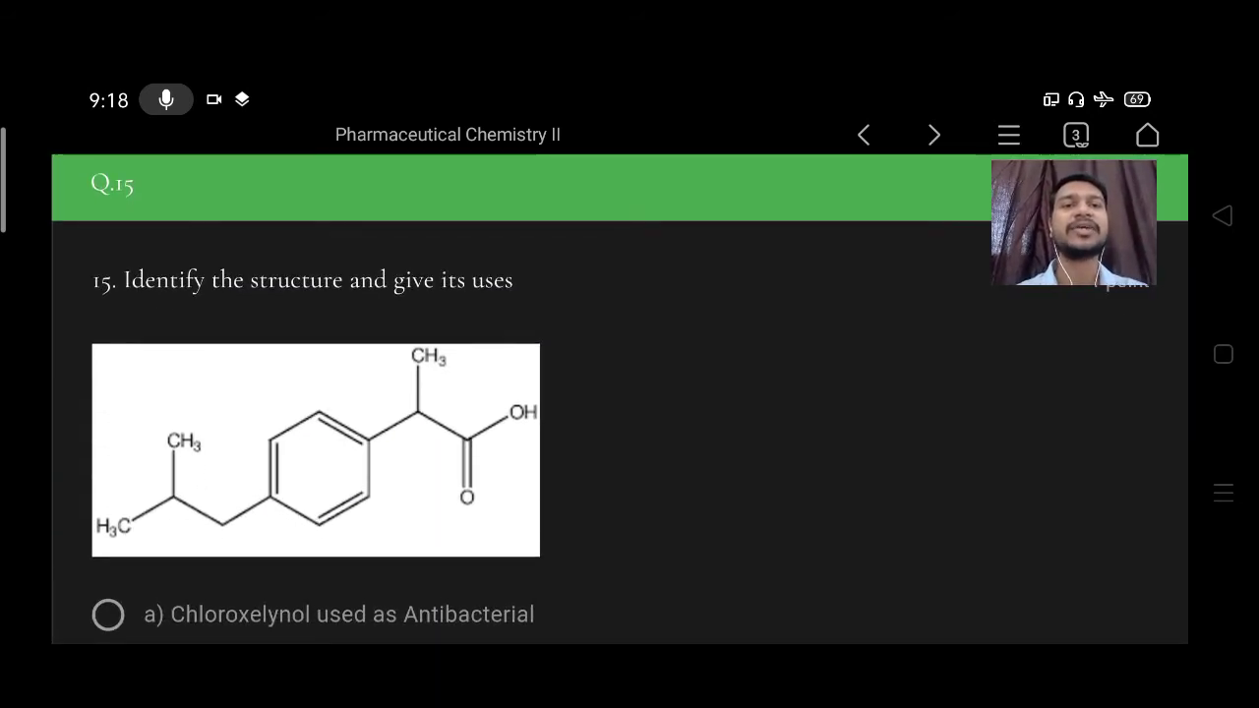
pyautogui.scroll(-3, 620, 393)
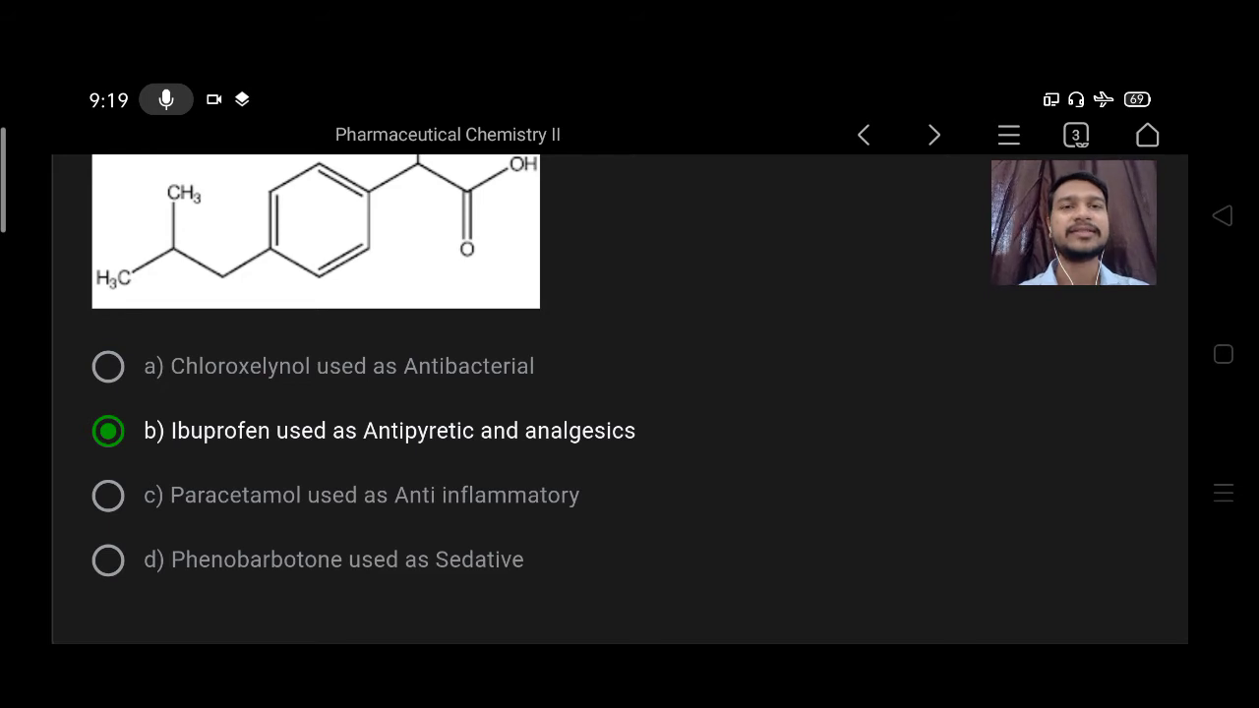
pyautogui.scroll(-5, 619, 398)
pyautogui.scroll(-2, 619, 398)
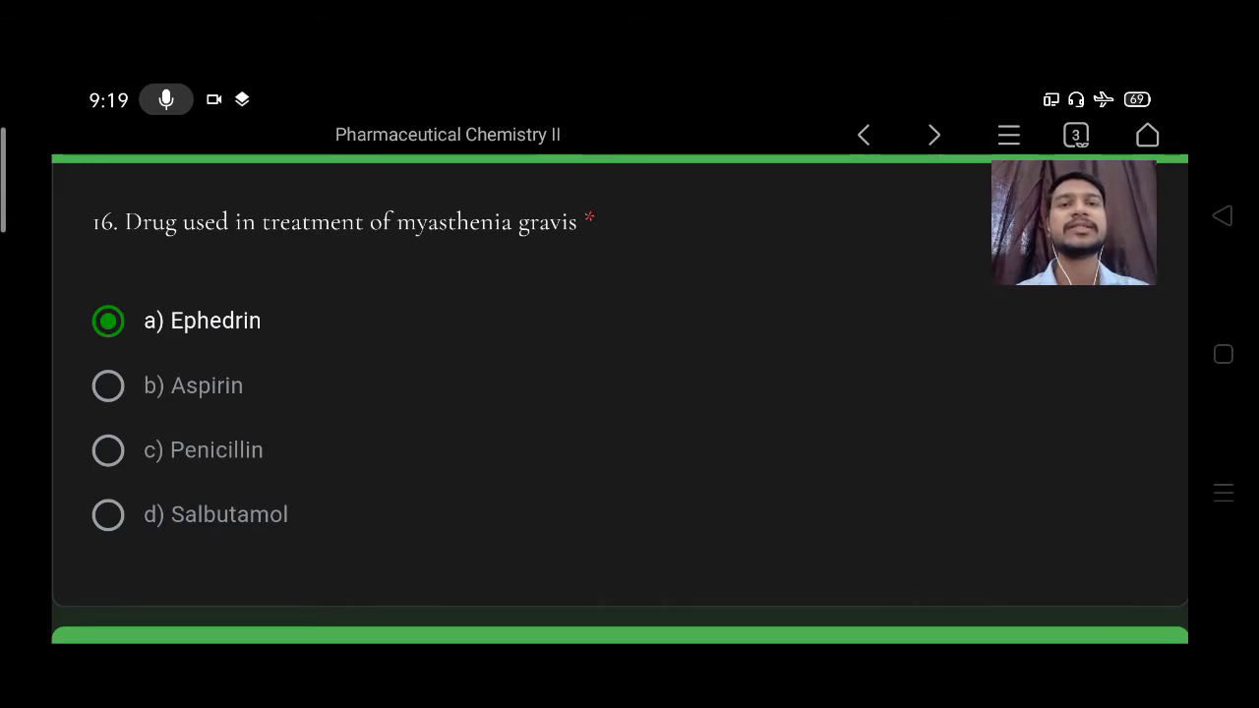
pyautogui.scroll(-10, 619, 413)
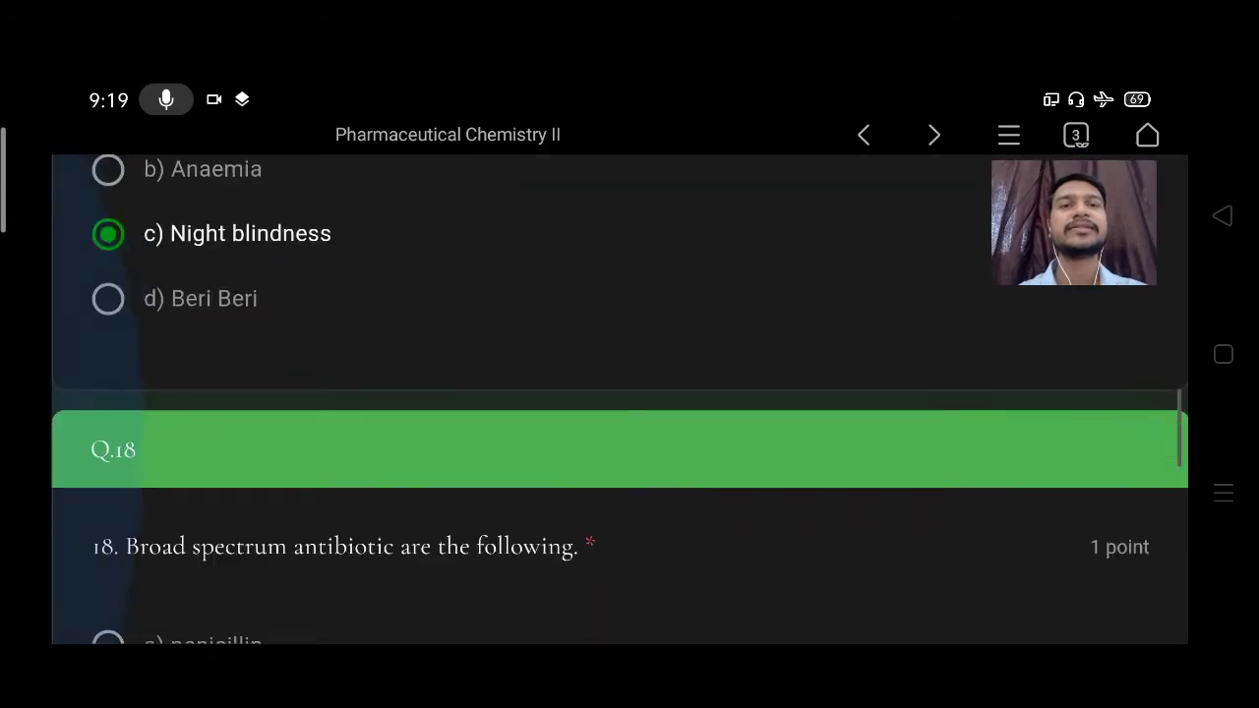
pyautogui.scroll(2, 619, 413)
pyautogui.scroll(2, 620, 413)
pyautogui.scroll(2, 620, 413)
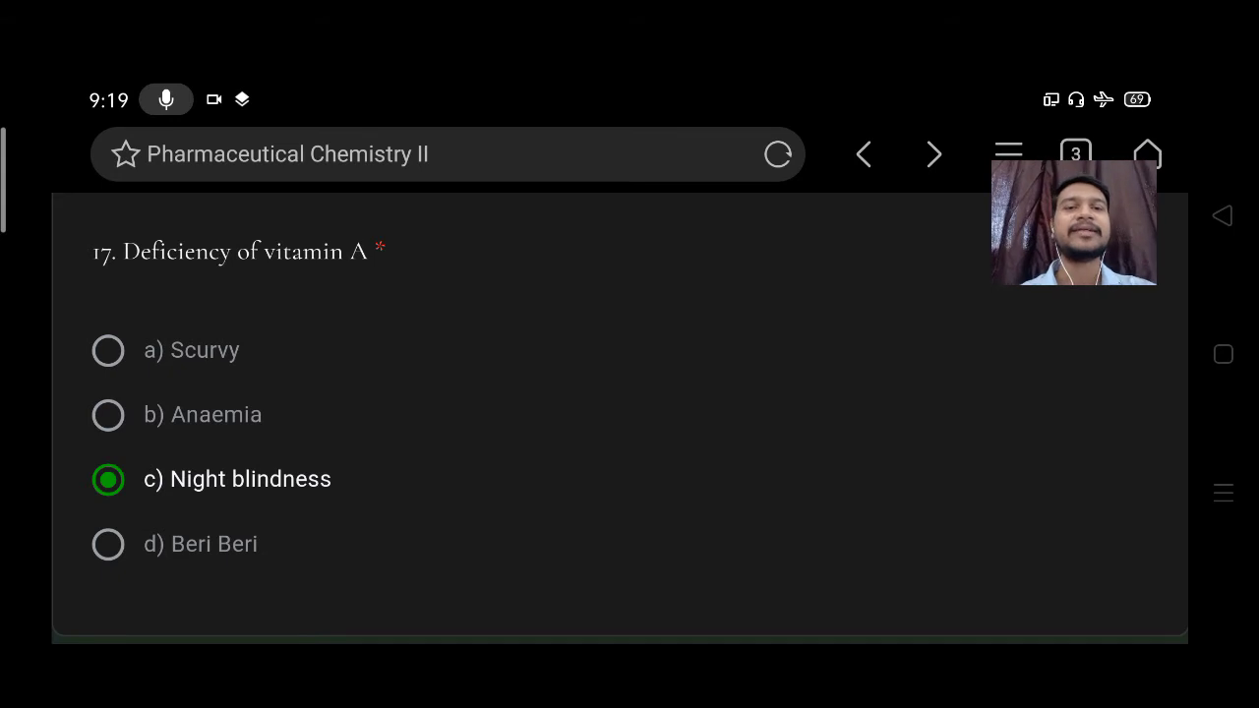
pyautogui.scroll(-3, 379, 245)
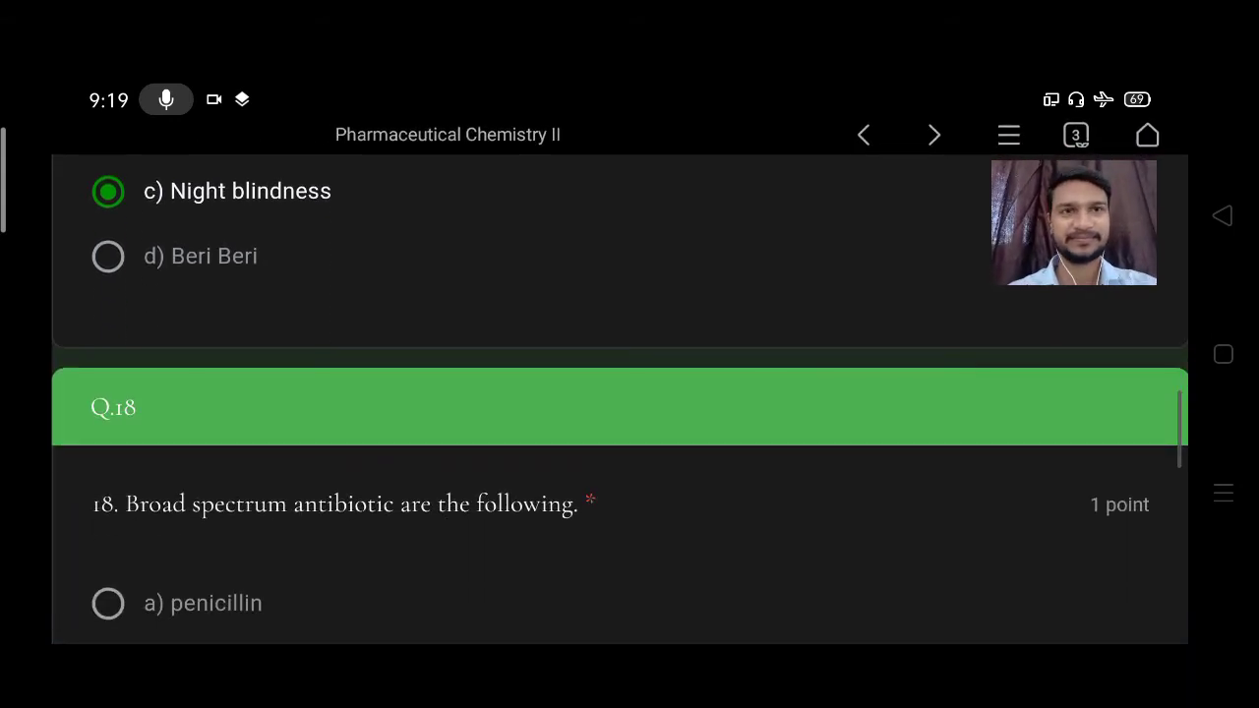
pyautogui.scroll(-5, 620, 442)
pyautogui.scroll(2, 620, 443)
pyautogui.scroll(1, 620, 443)
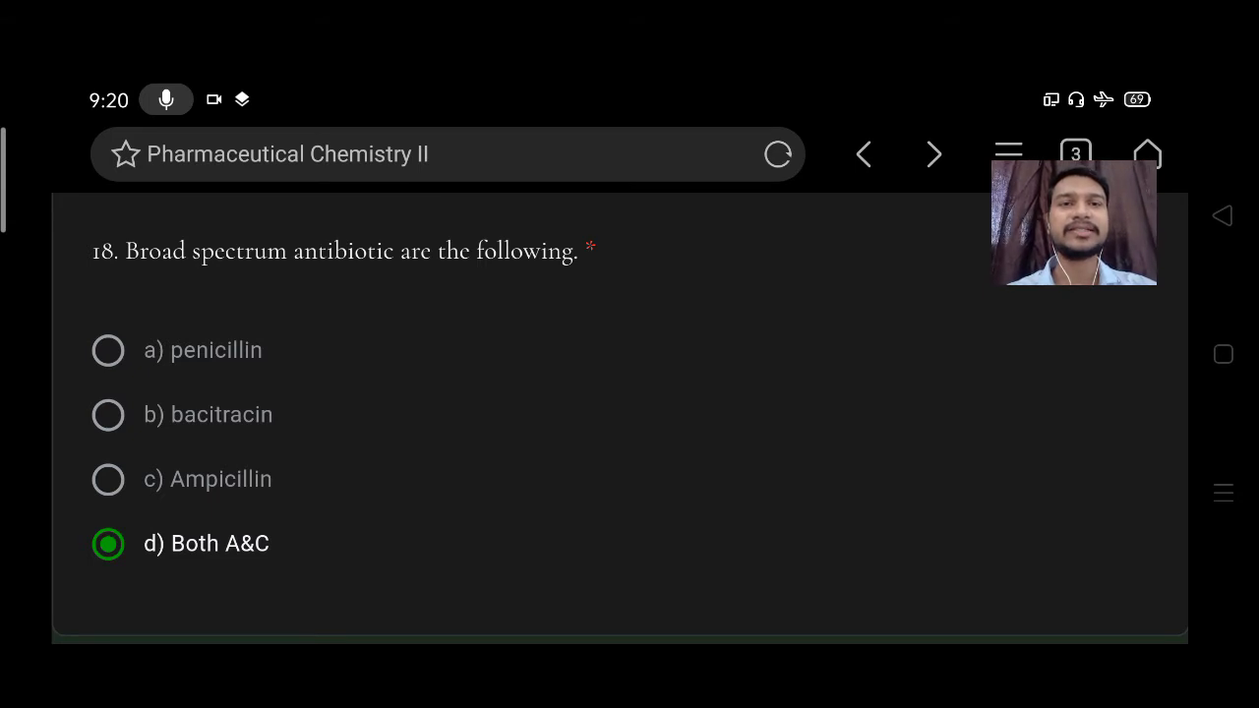
pyautogui.scroll(-5, 620, 413)
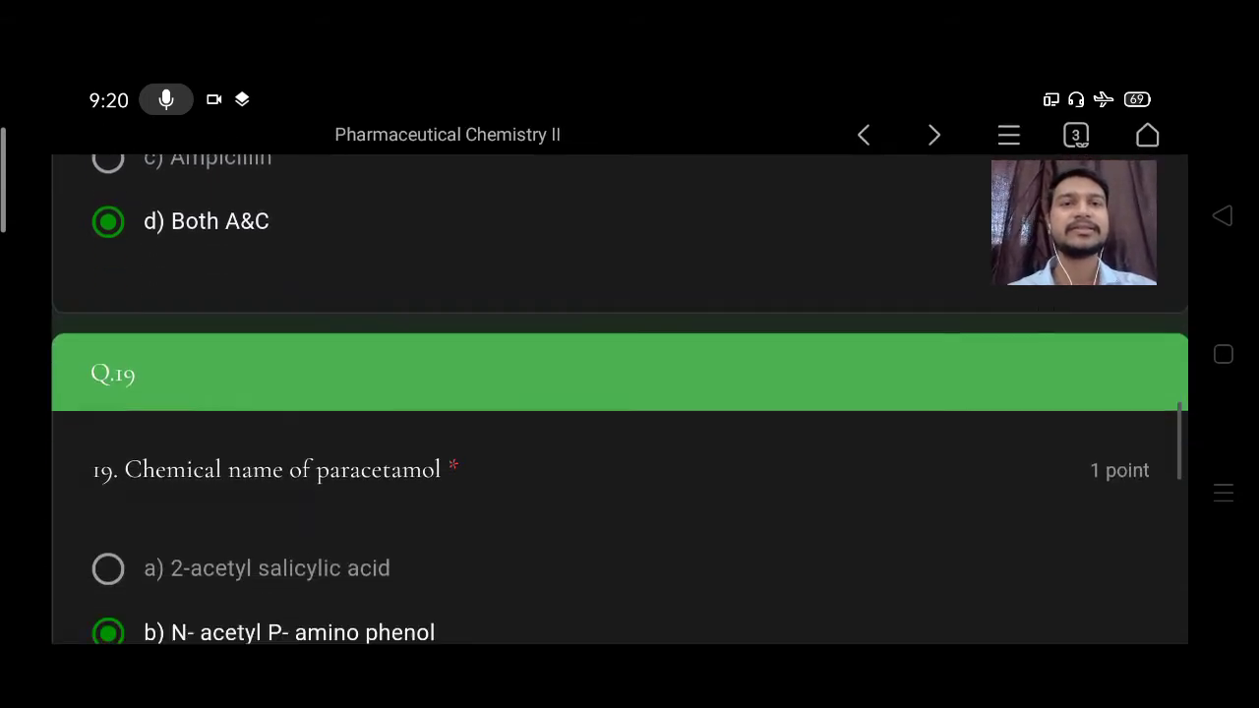
pyautogui.scroll(-1, 620, 393)
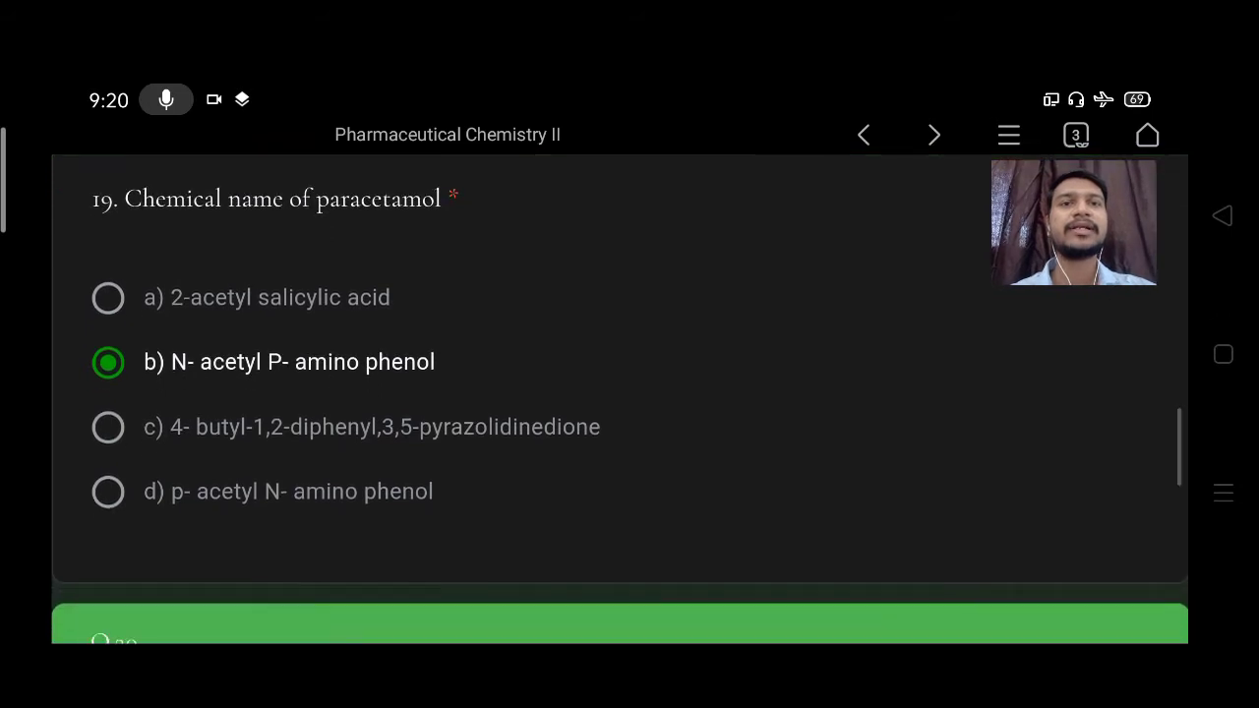
pyautogui.scroll(1, 620, 394)
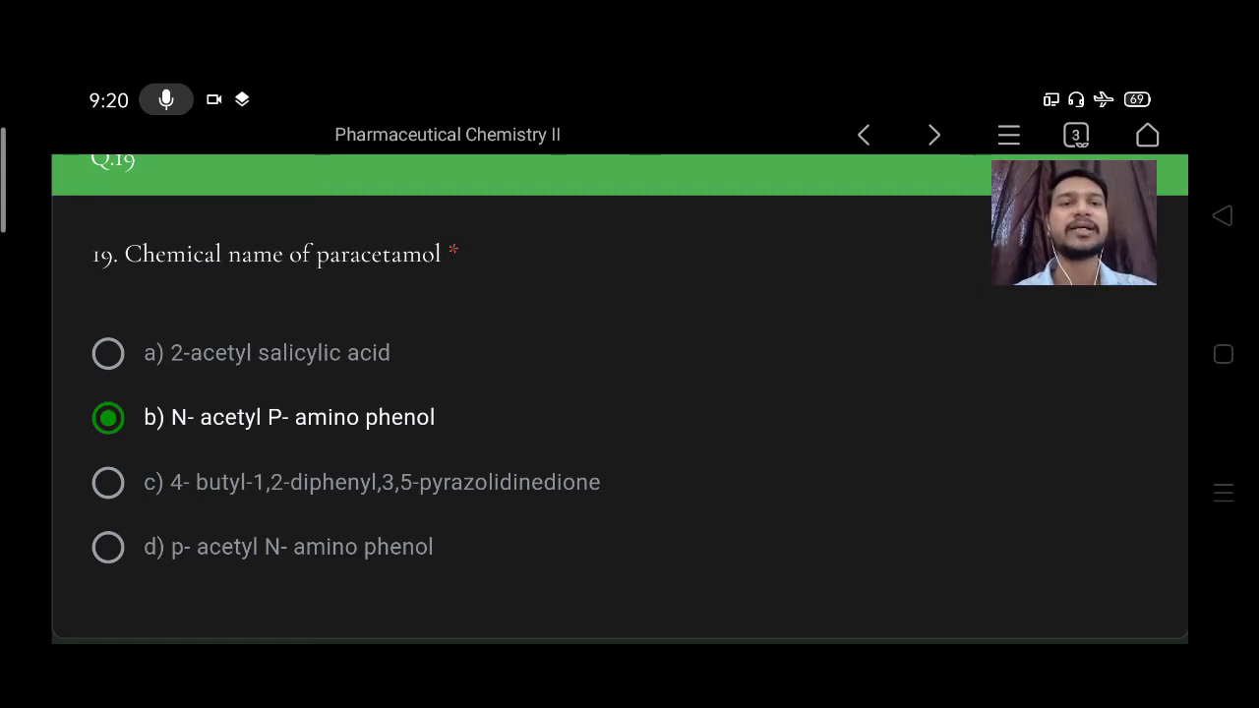
pyautogui.scroll(-3, 619, 393)
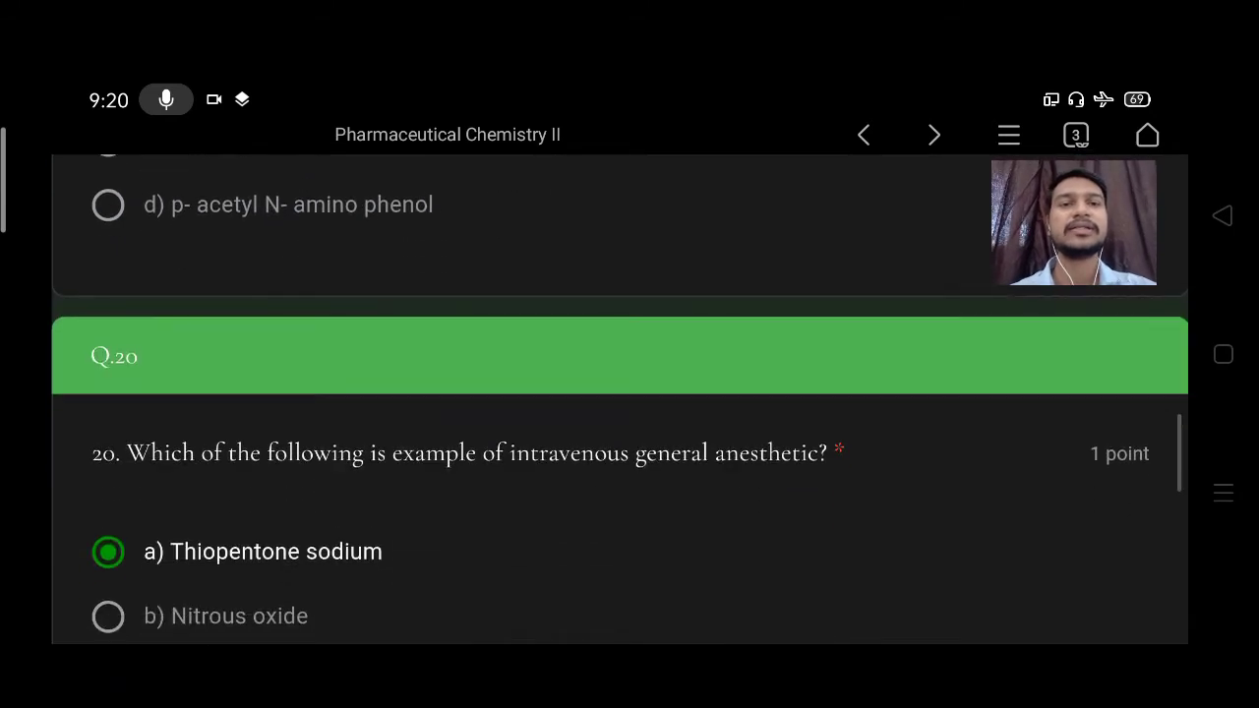
pyautogui.scroll(-2, 620, 393)
pyautogui.scroll(-2, 619, 411)
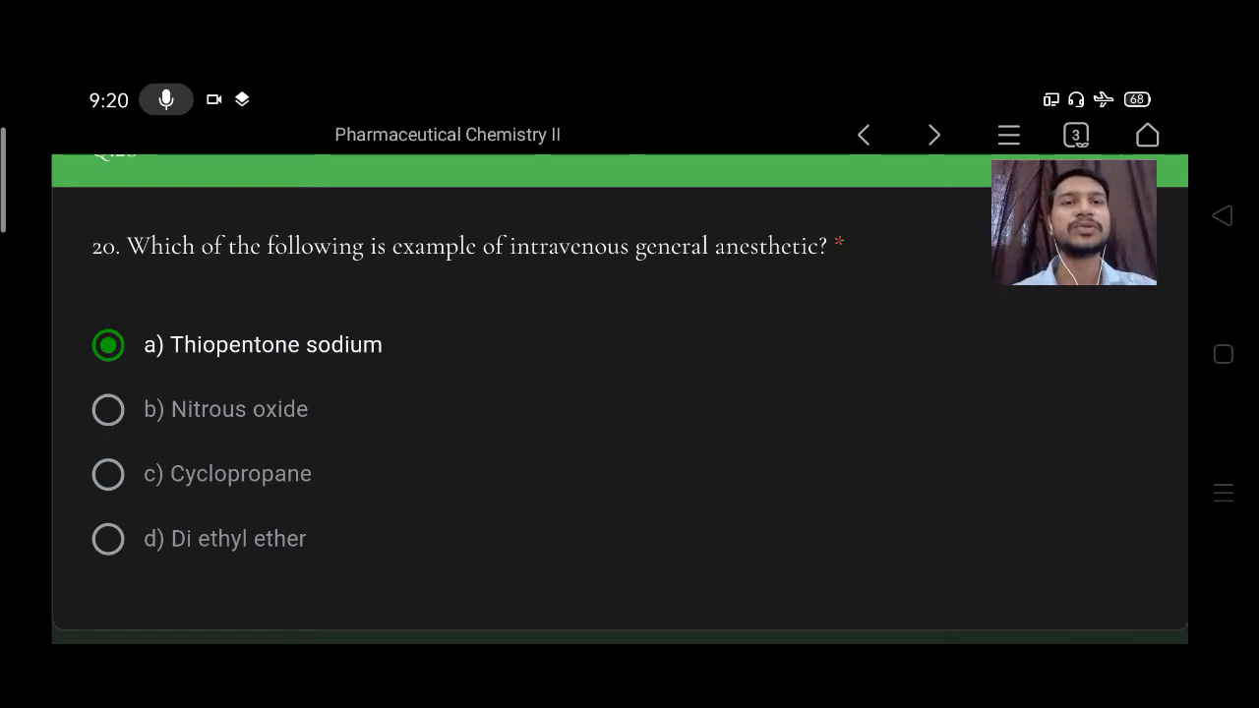
pyautogui.scroll(-5, 630, 394)
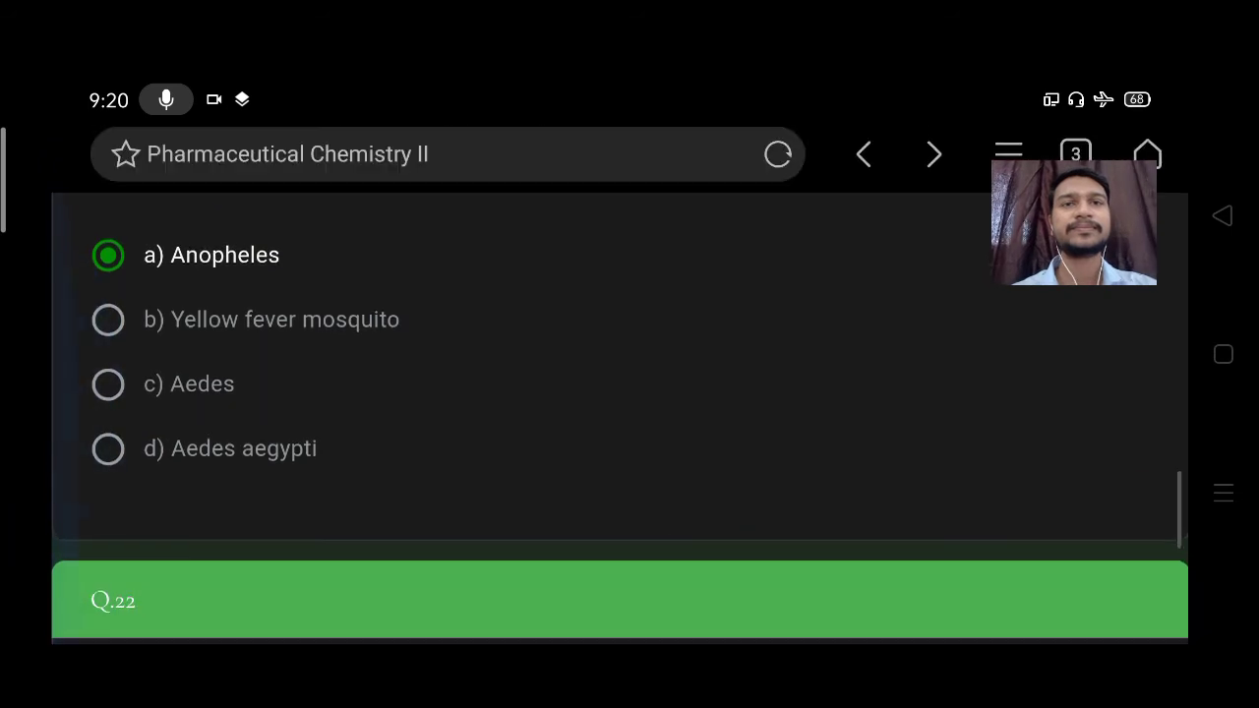
pyautogui.scroll(2, 630, 393)
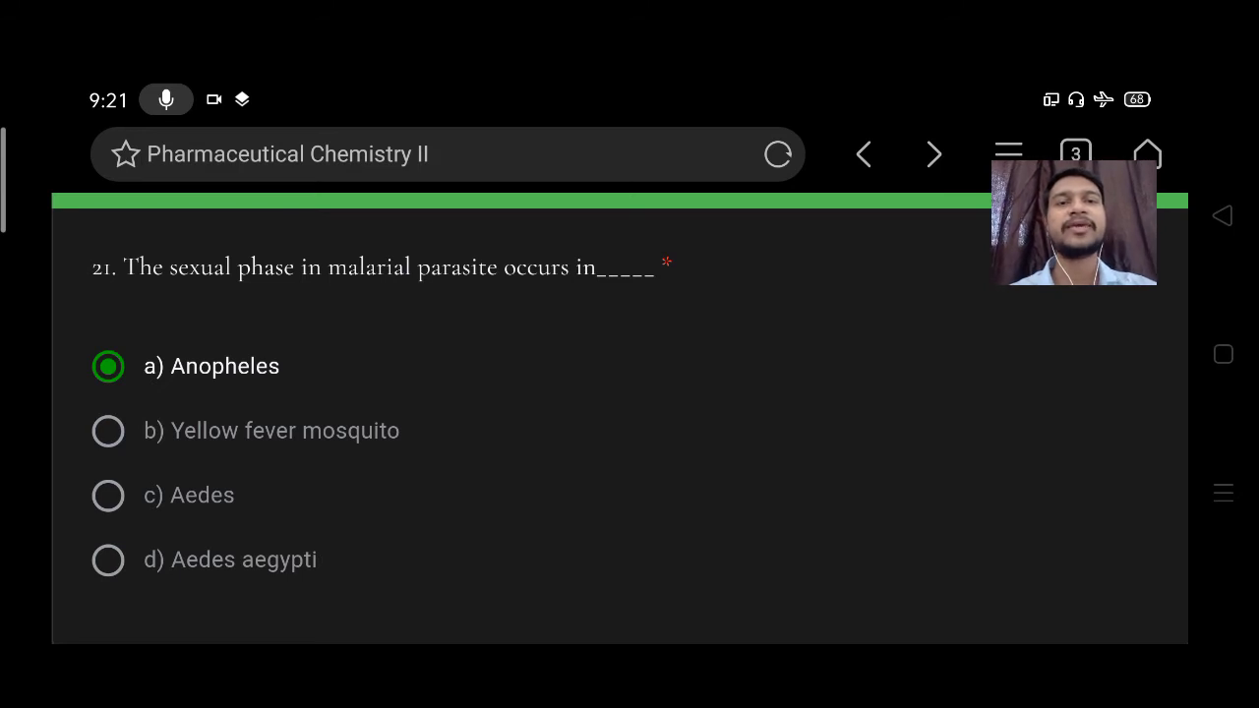
pyautogui.scroll(-10, 620, 399)
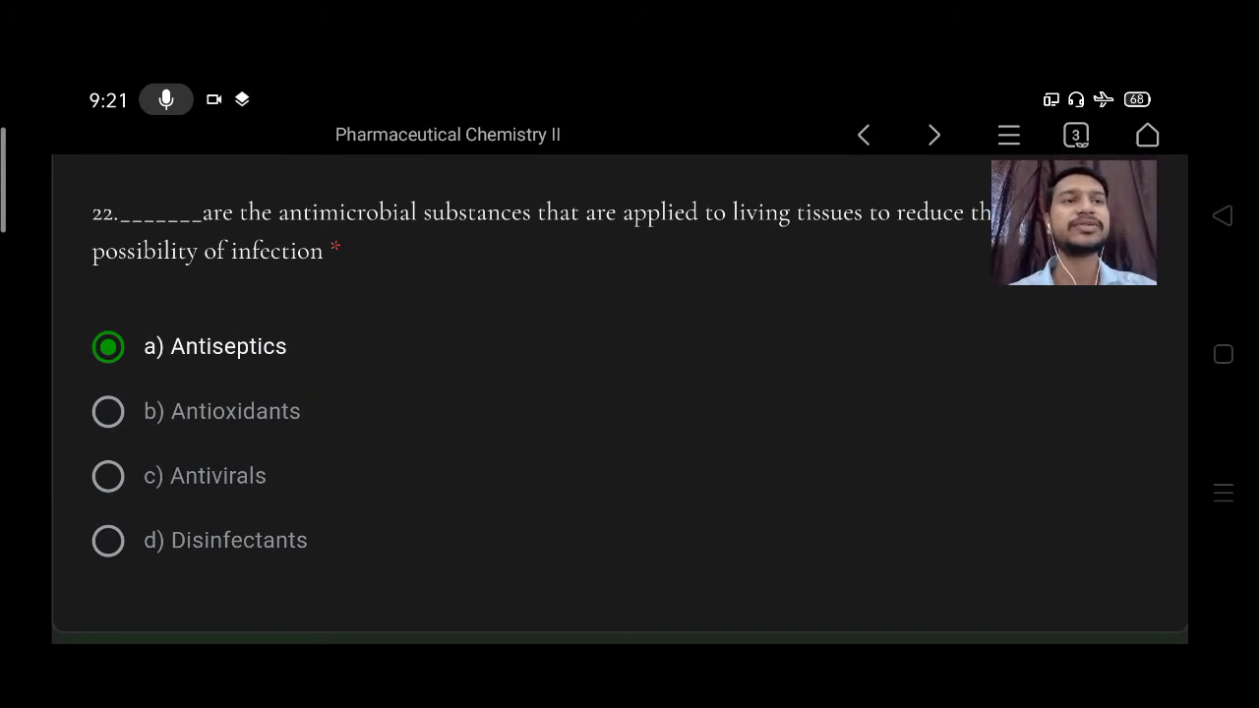
pyautogui.scroll(2, 620, 394)
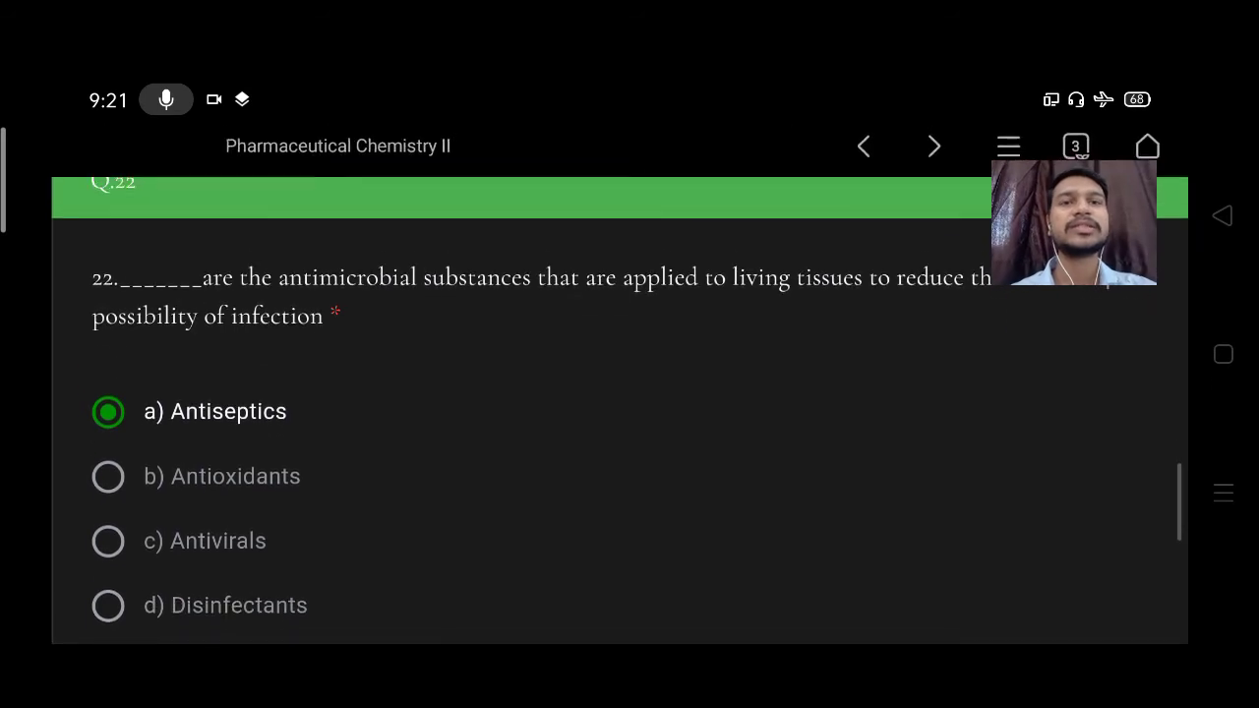
pyautogui.scroll(-1, 620, 394)
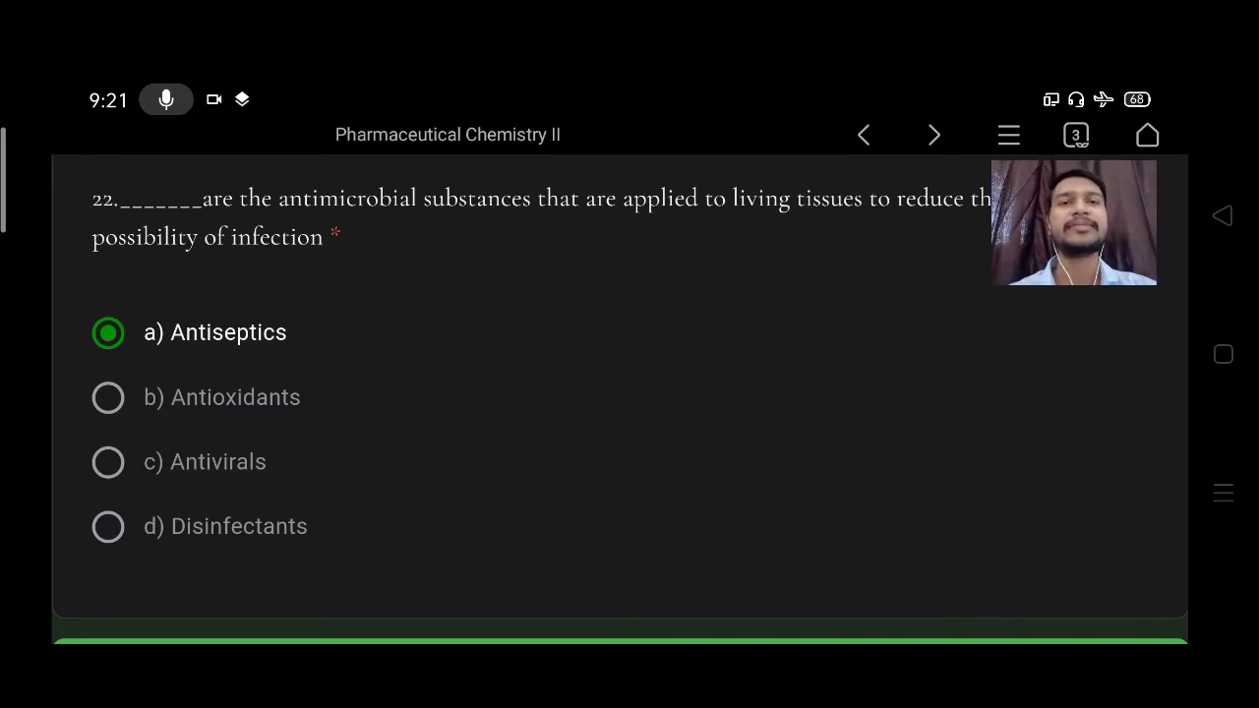
pyautogui.scroll(-5, 620, 393)
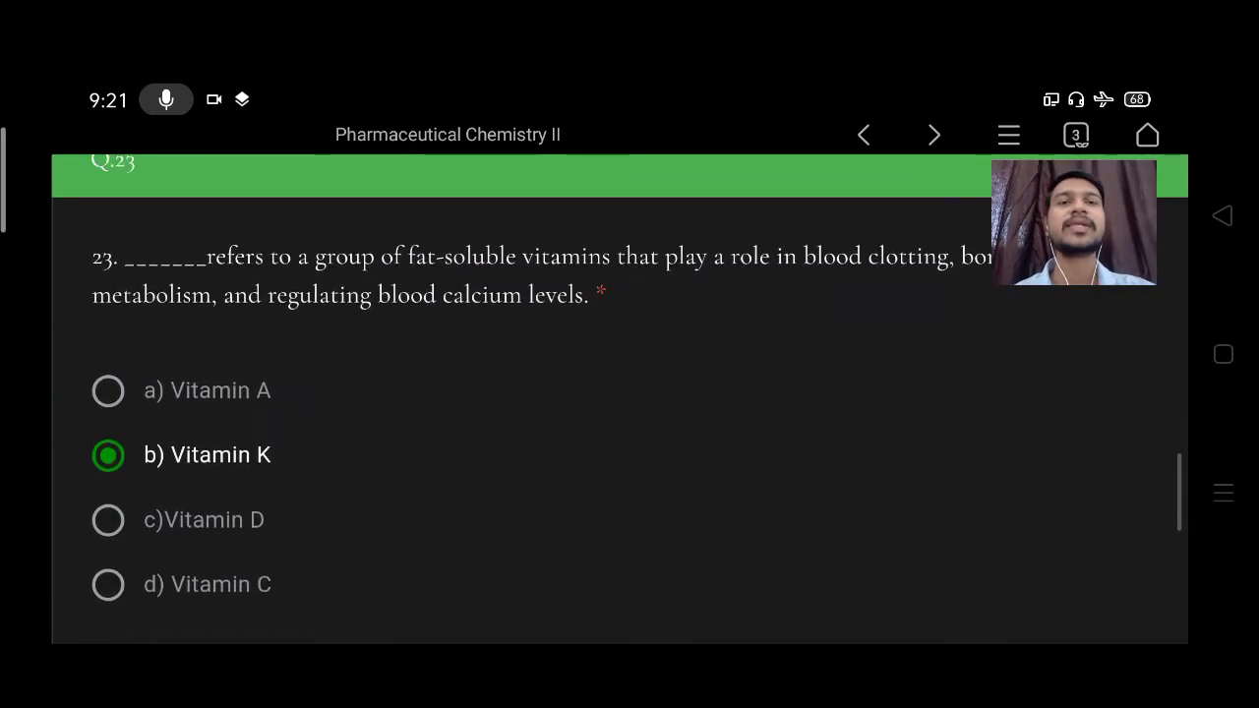
pyautogui.scroll(-1, 619, 393)
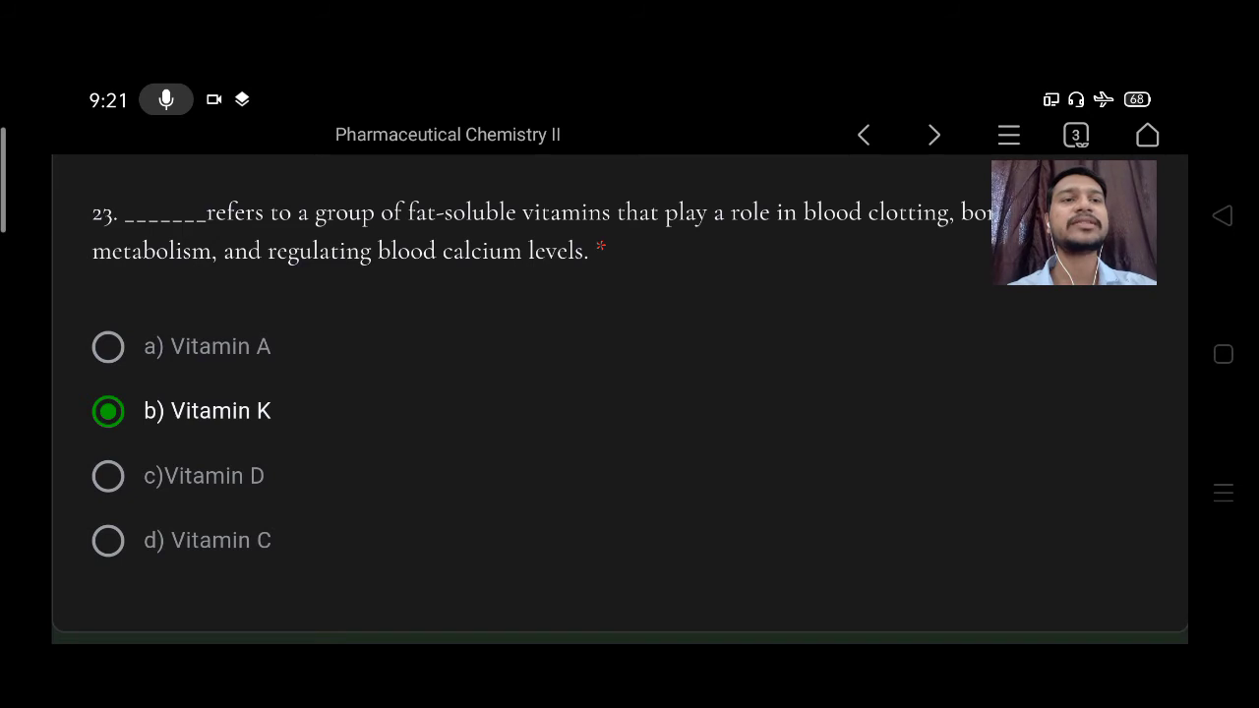
pyautogui.scroll(1, 620, 393)
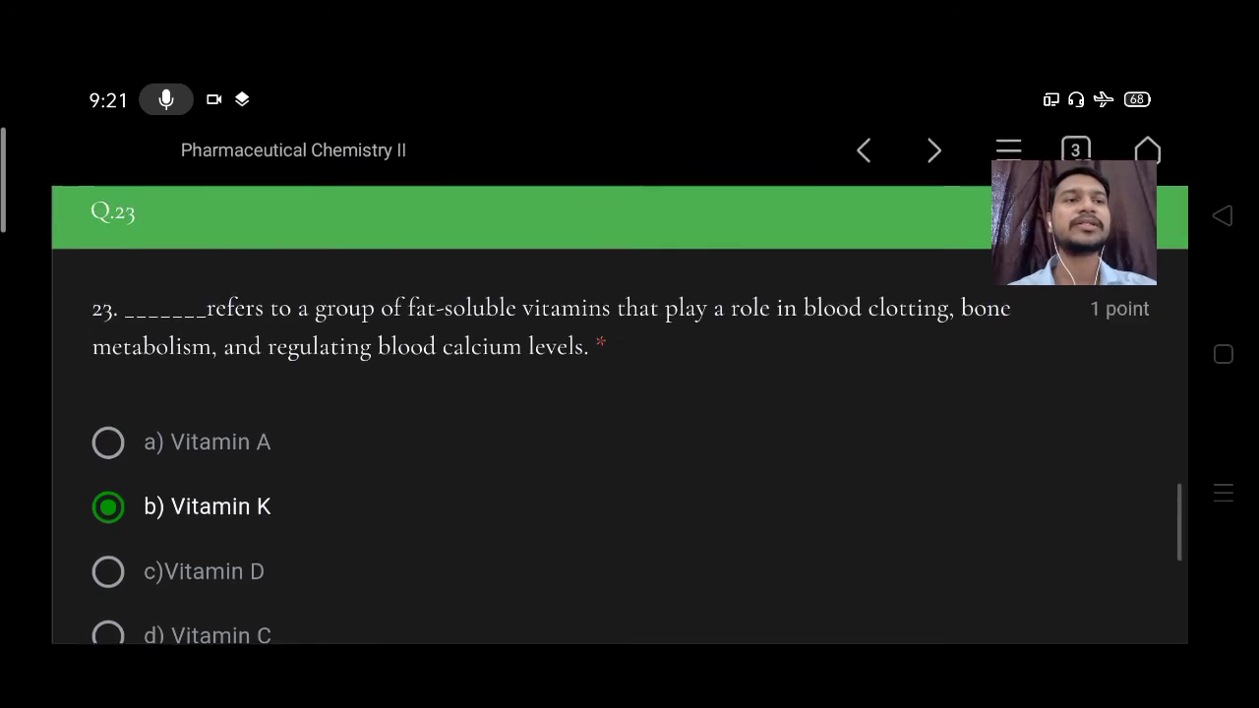
pyautogui.scroll(-1, 620, 394)
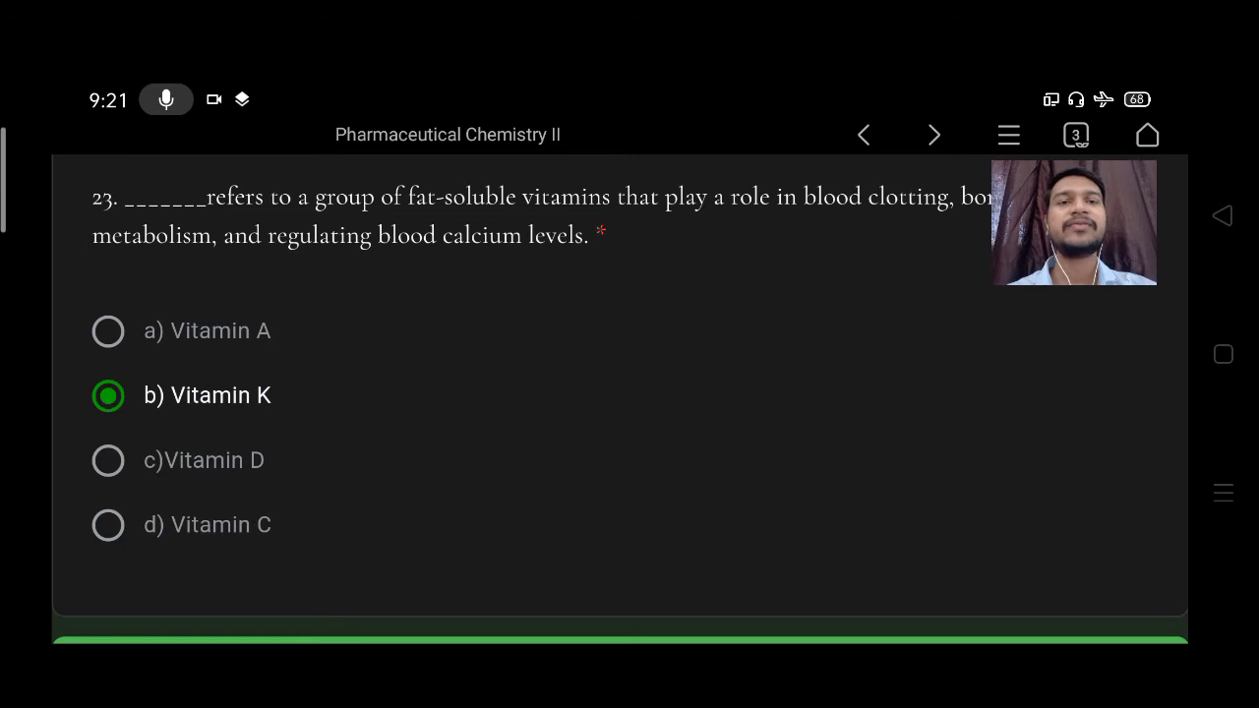
pyautogui.scroll(-4, 630, 393)
pyautogui.scroll(-2, 629, 393)
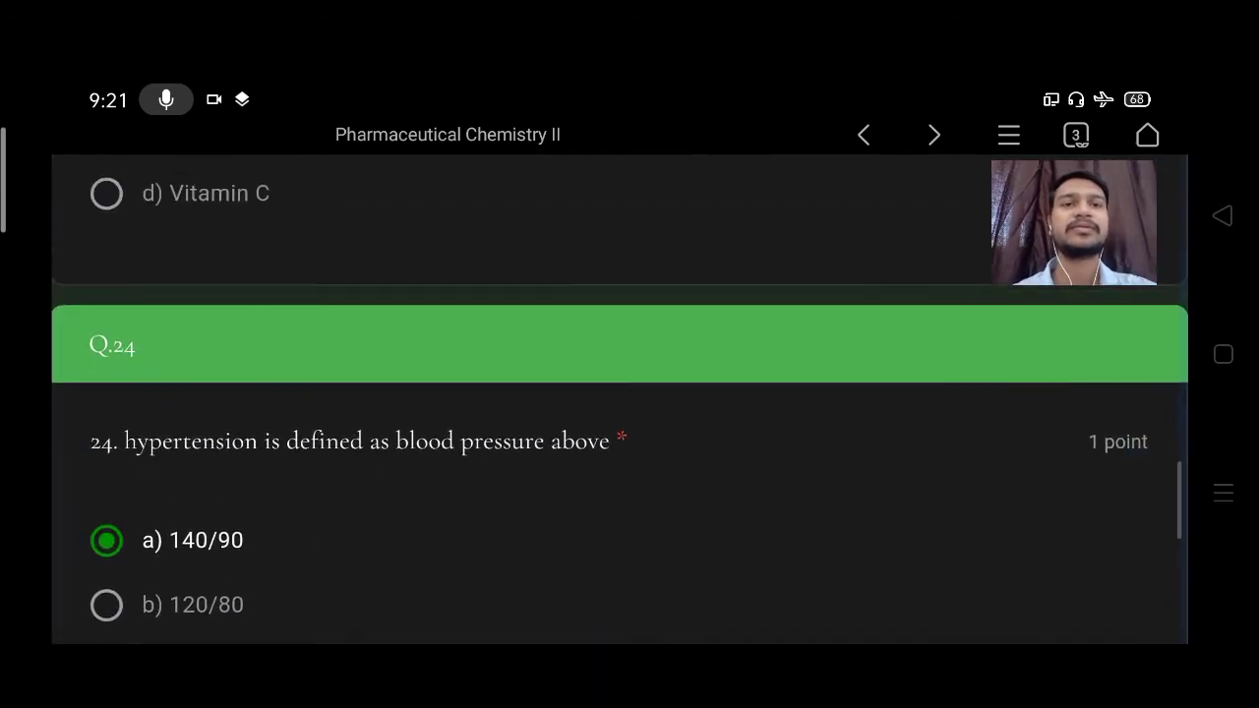
pyautogui.scroll(-3, 629, 394)
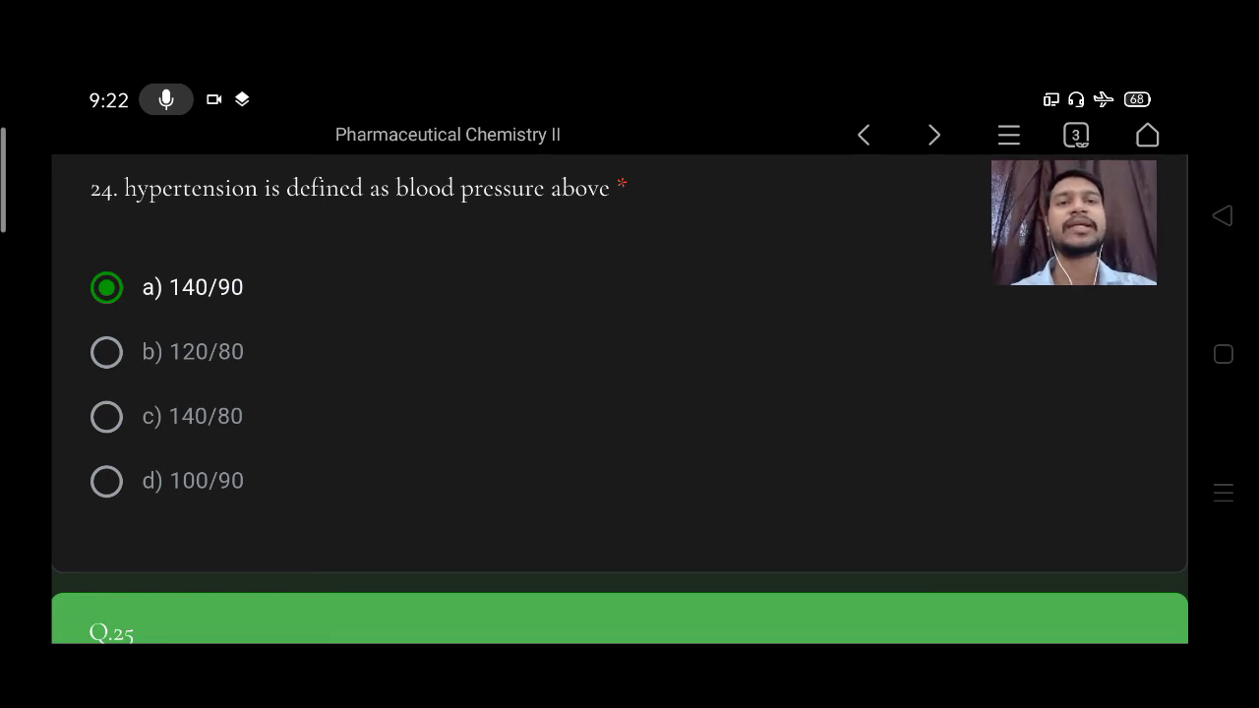
pyautogui.scroll(-5, 620, 393)
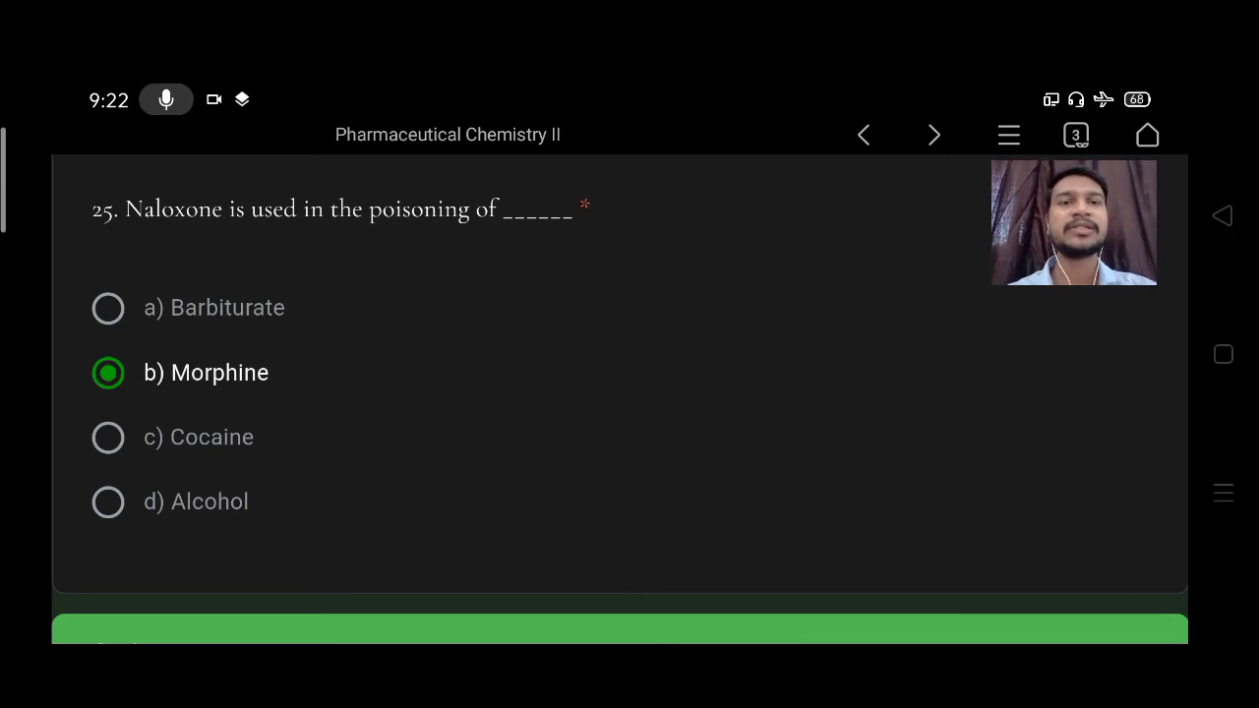
pyautogui.scroll(-5, 620, 399)
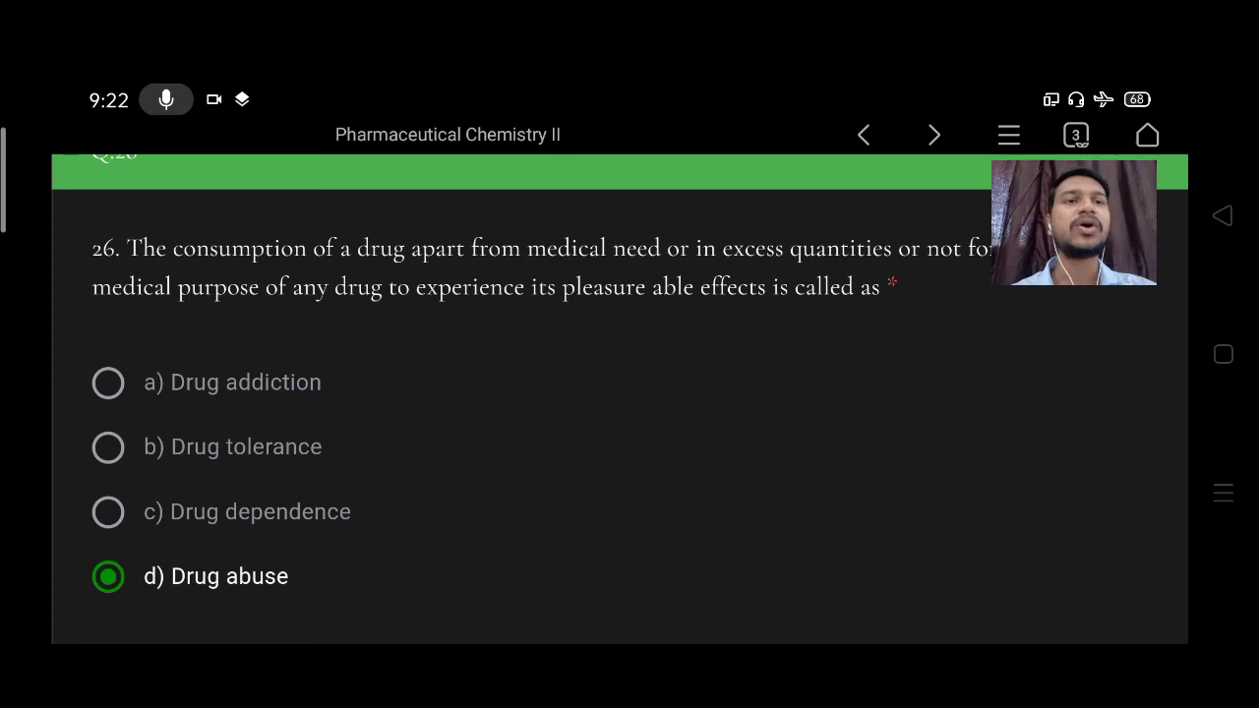
pyautogui.scroll(2, 619, 393)
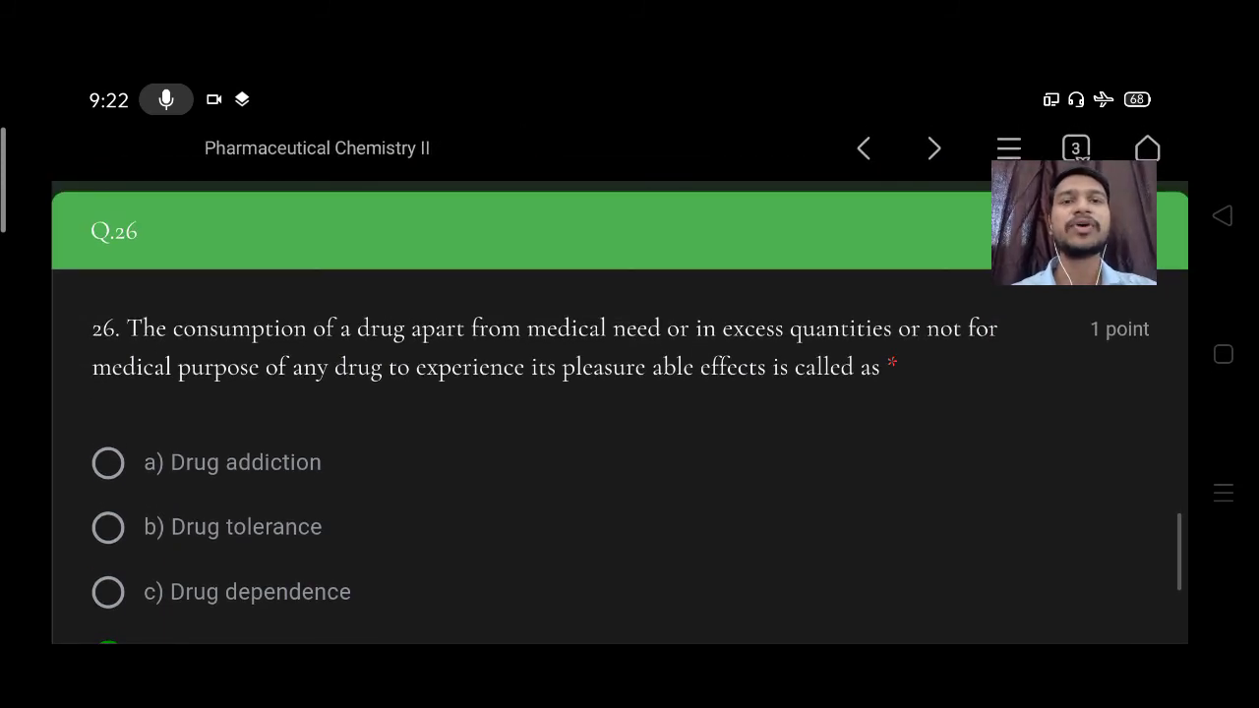
pyautogui.scroll(-1, 620, 394)
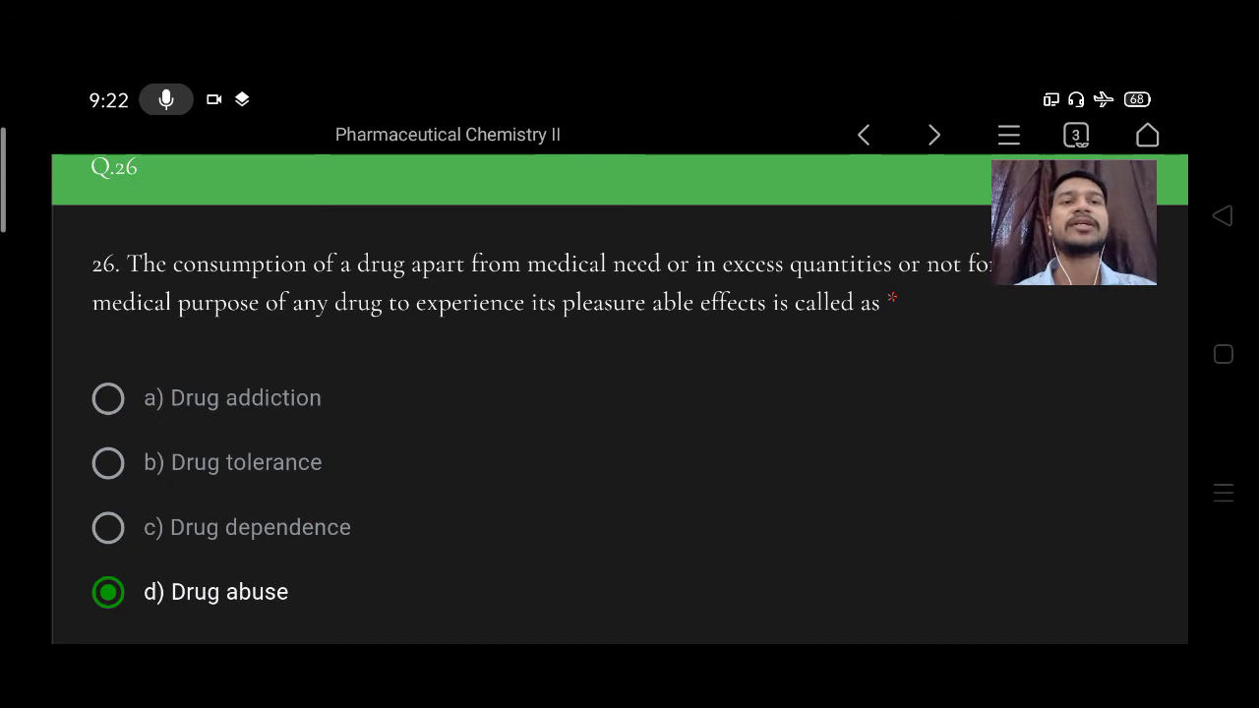
pyautogui.scroll(-1, 619, 394)
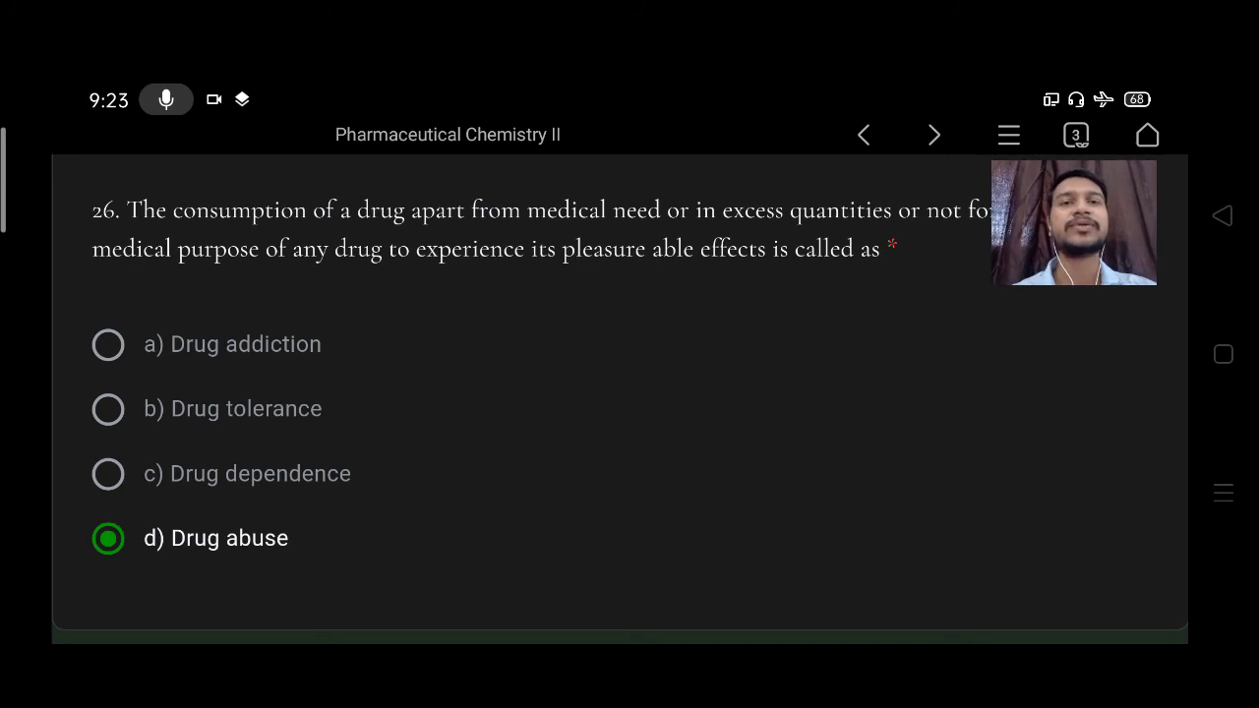
pyautogui.scroll(-5, 619, 393)
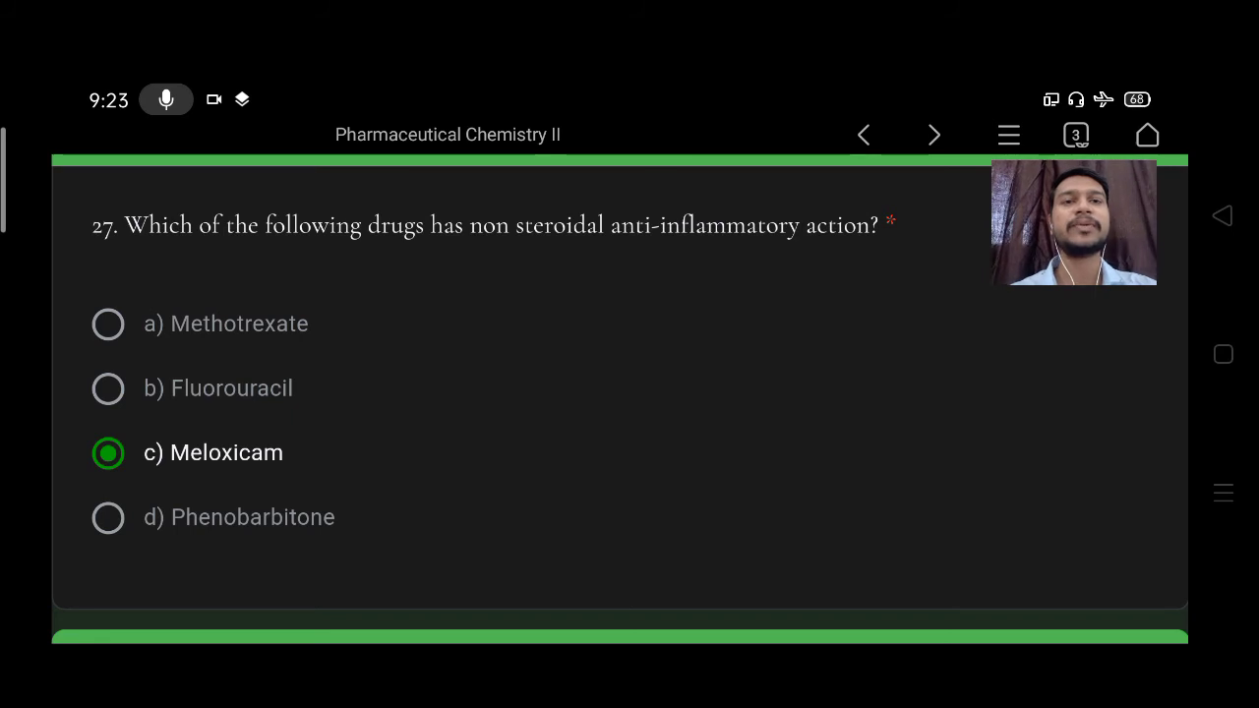
pyautogui.scroll(-10, 619, 393)
pyautogui.scroll(4, 619, 394)
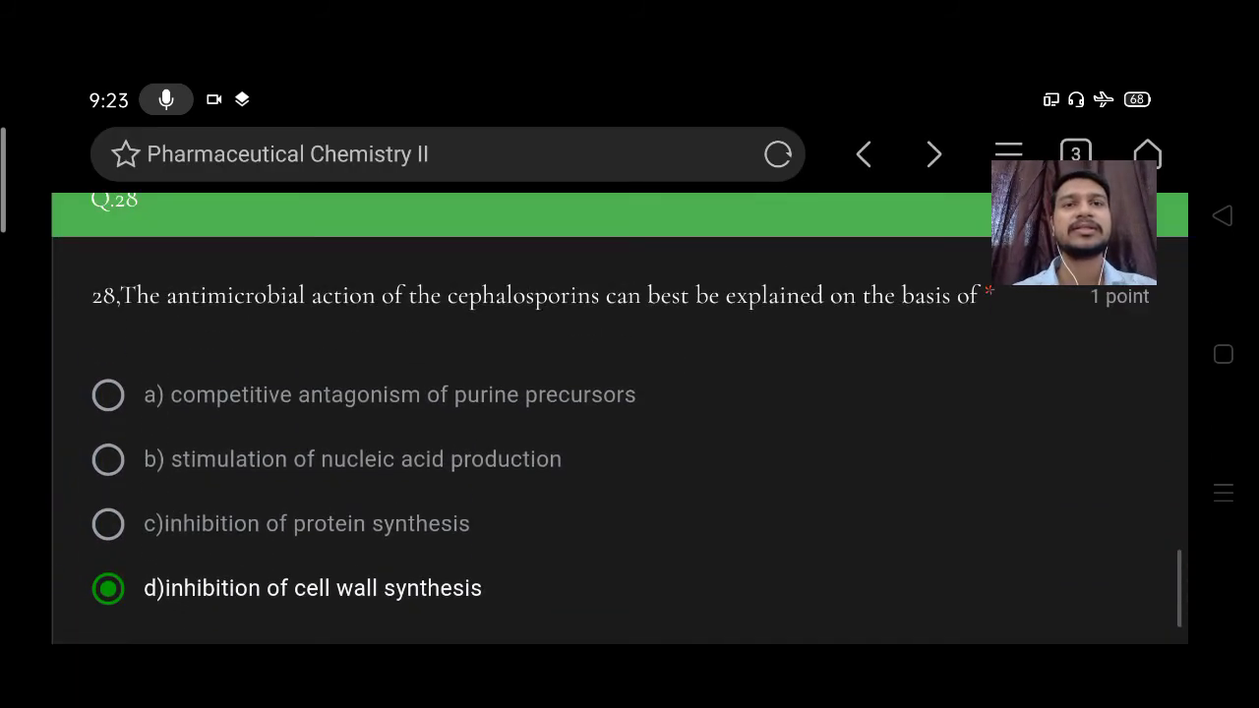
pyautogui.scroll(5, 620, 413)
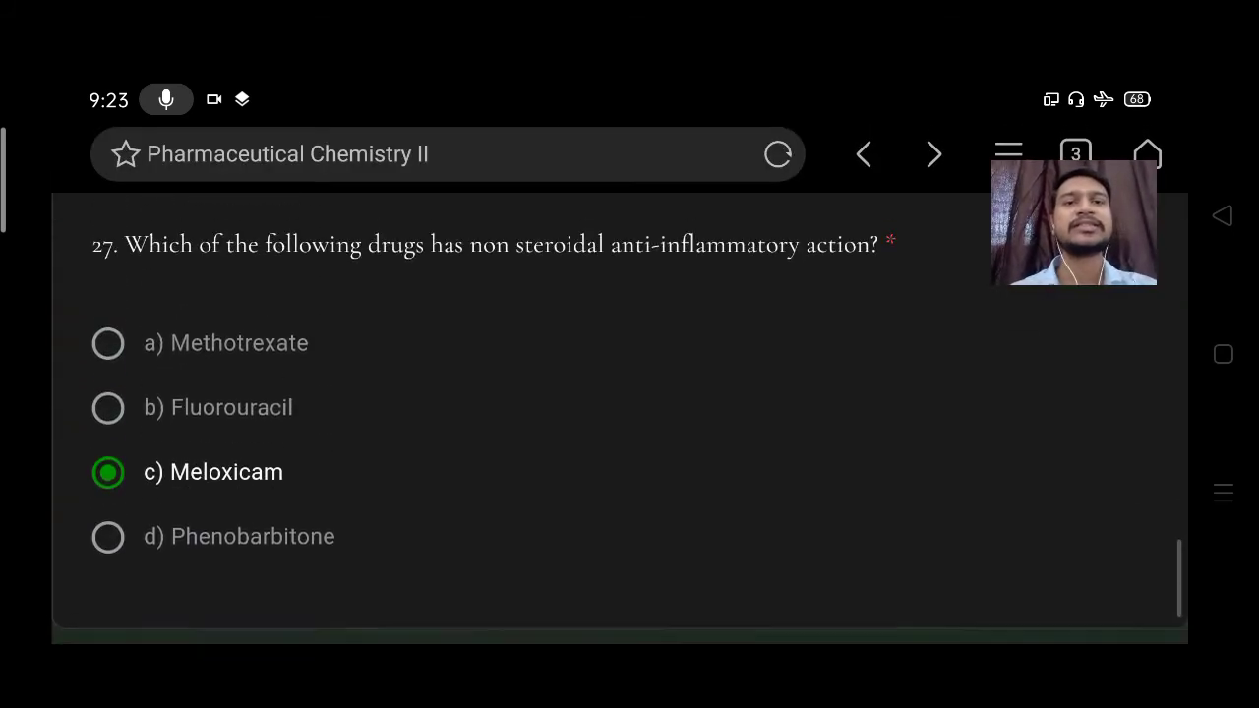
pyautogui.scroll(-5, 619, 394)
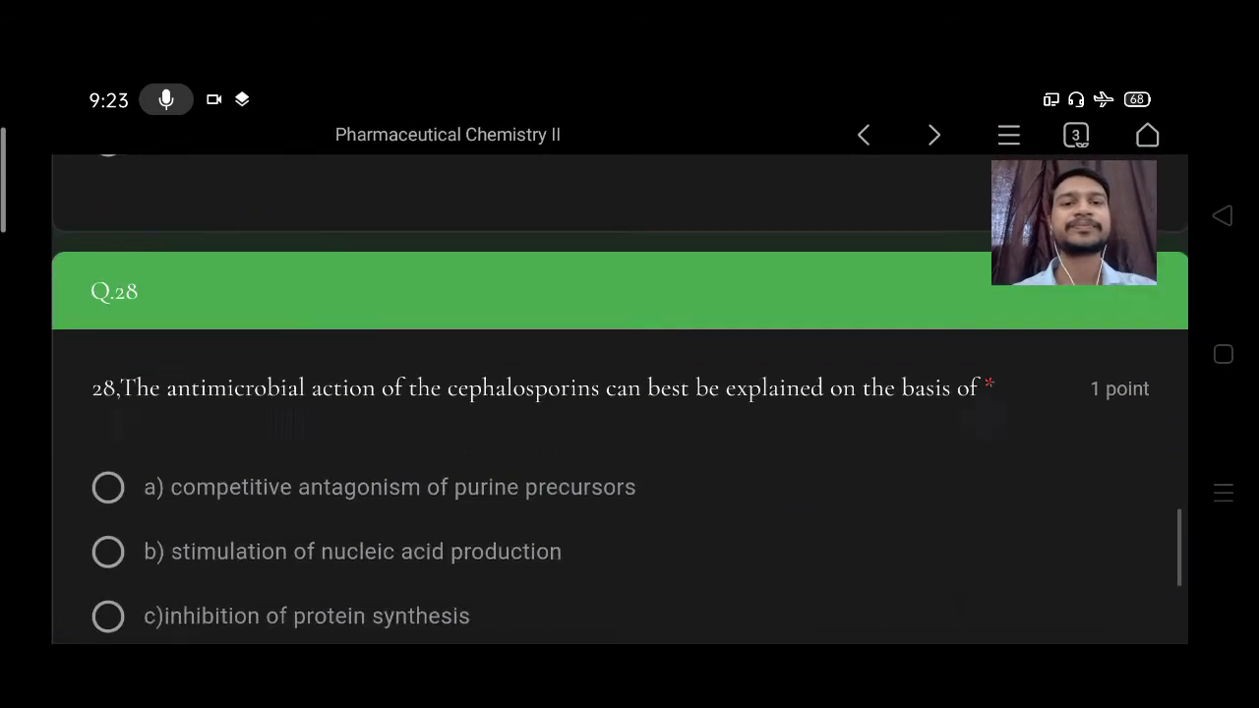
pyautogui.scroll(-2, 619, 394)
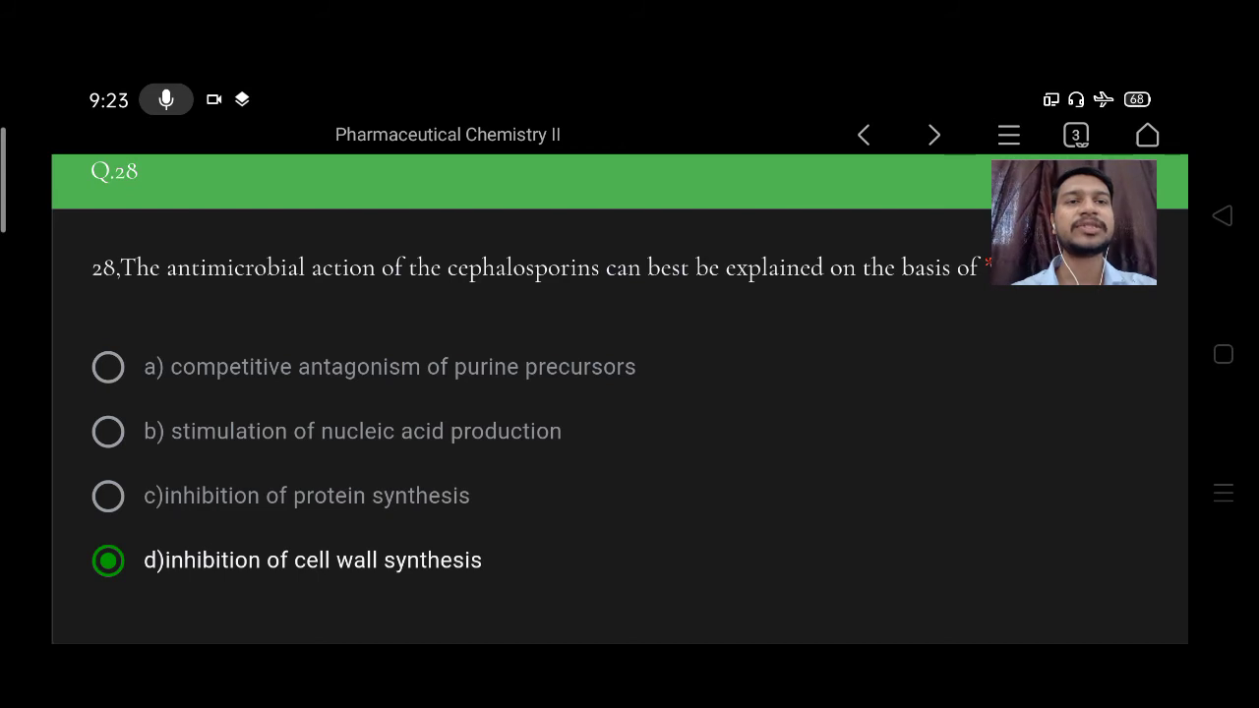
pyautogui.scroll(-2, 620, 394)
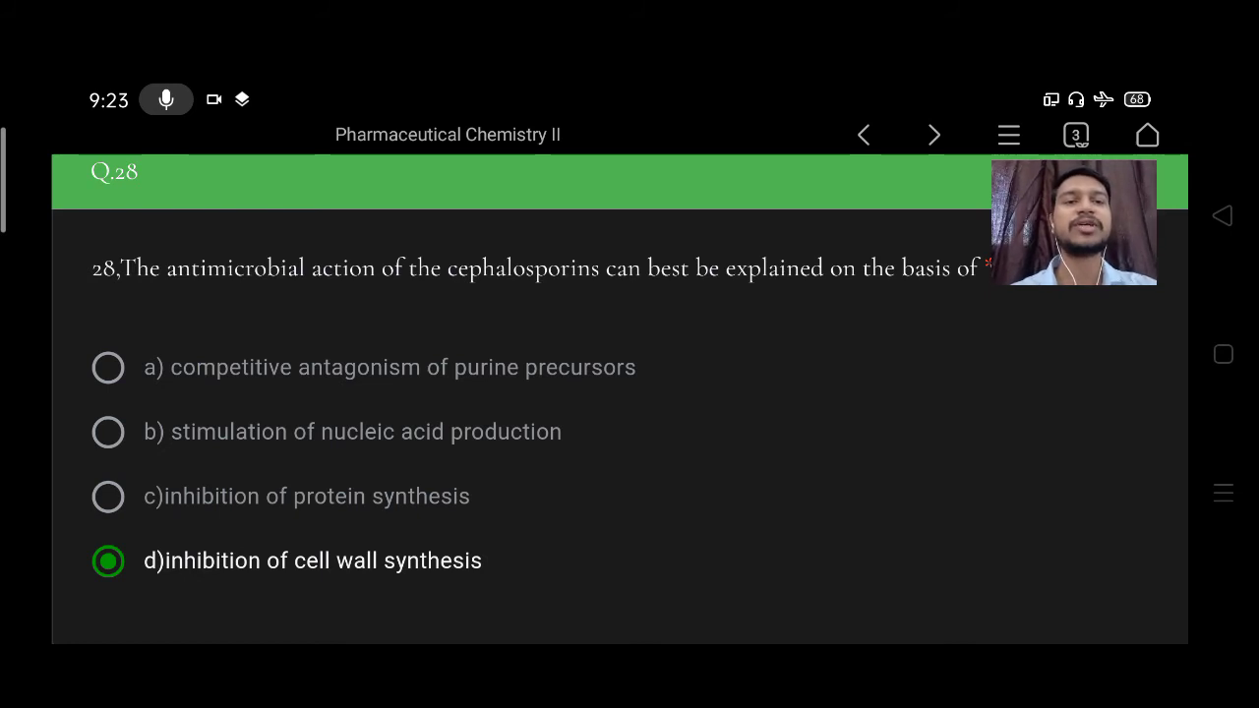
pyautogui.scroll(-5, 619, 399)
pyautogui.scroll(-5, 620, 398)
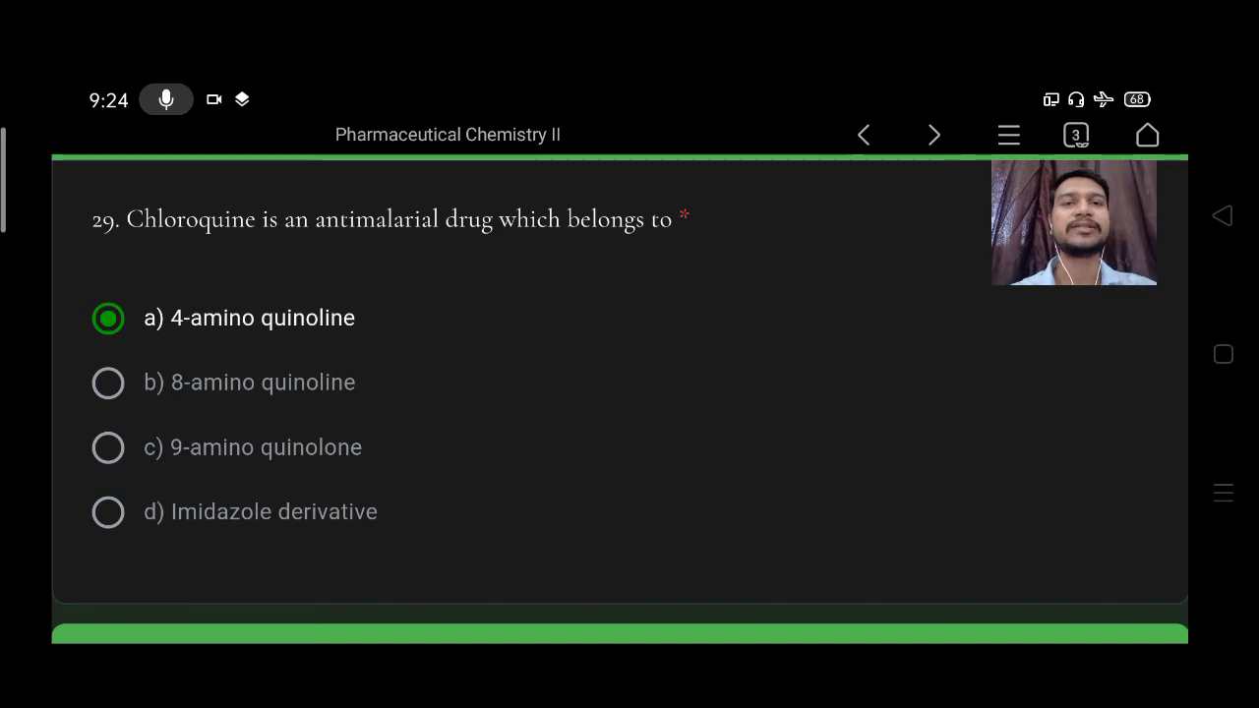
pyautogui.scroll(-5, 619, 394)
pyautogui.scroll(3, 619, 393)
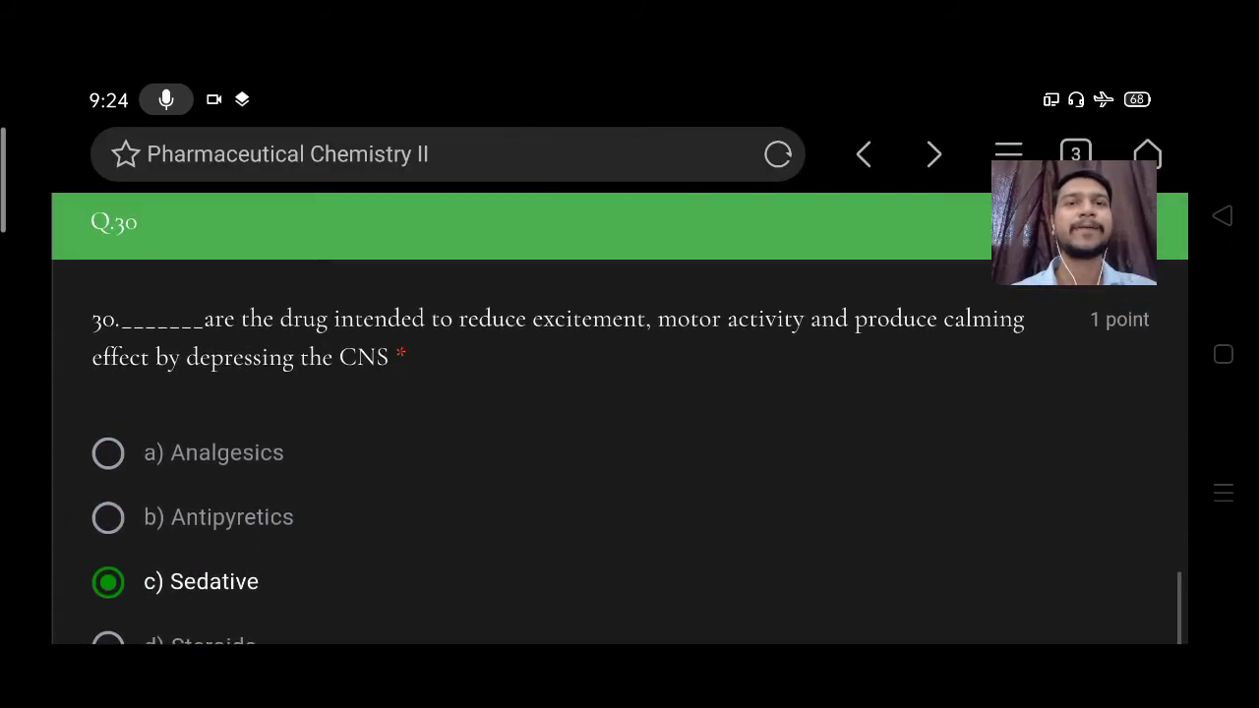
pyautogui.scroll(-1, 620, 393)
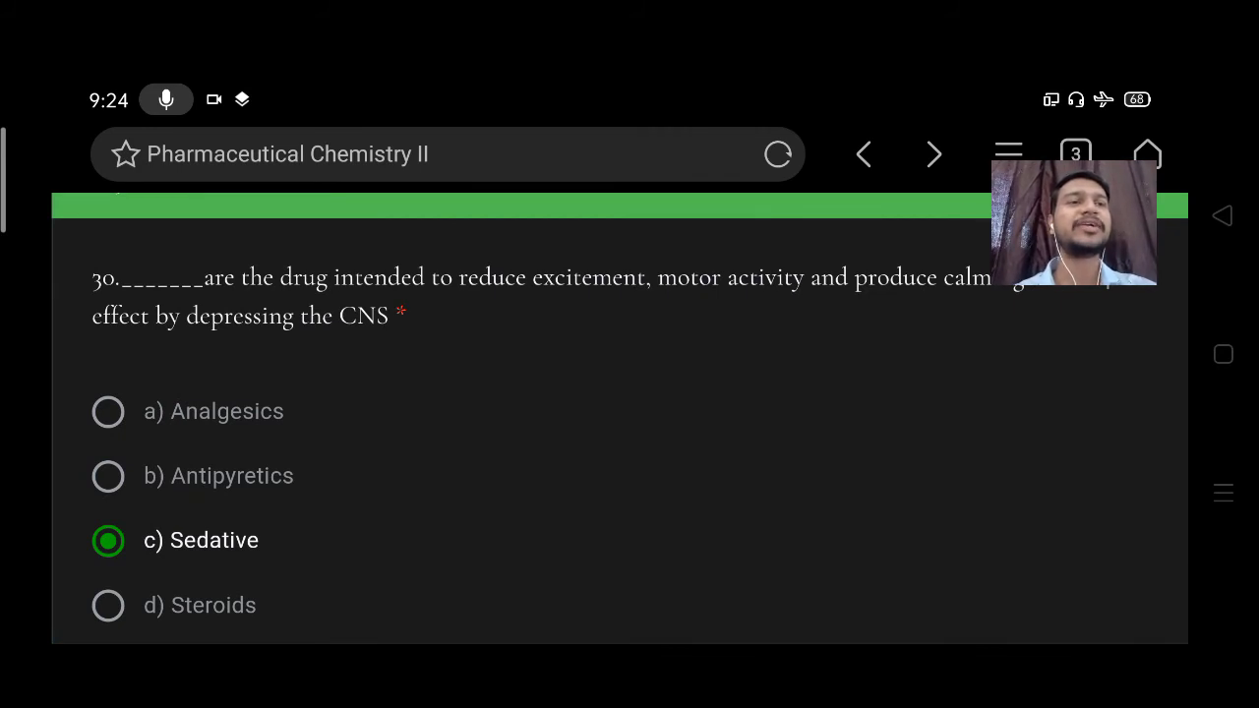
pyautogui.scroll(1, 620, 433)
pyautogui.scroll(-2, 619, 433)
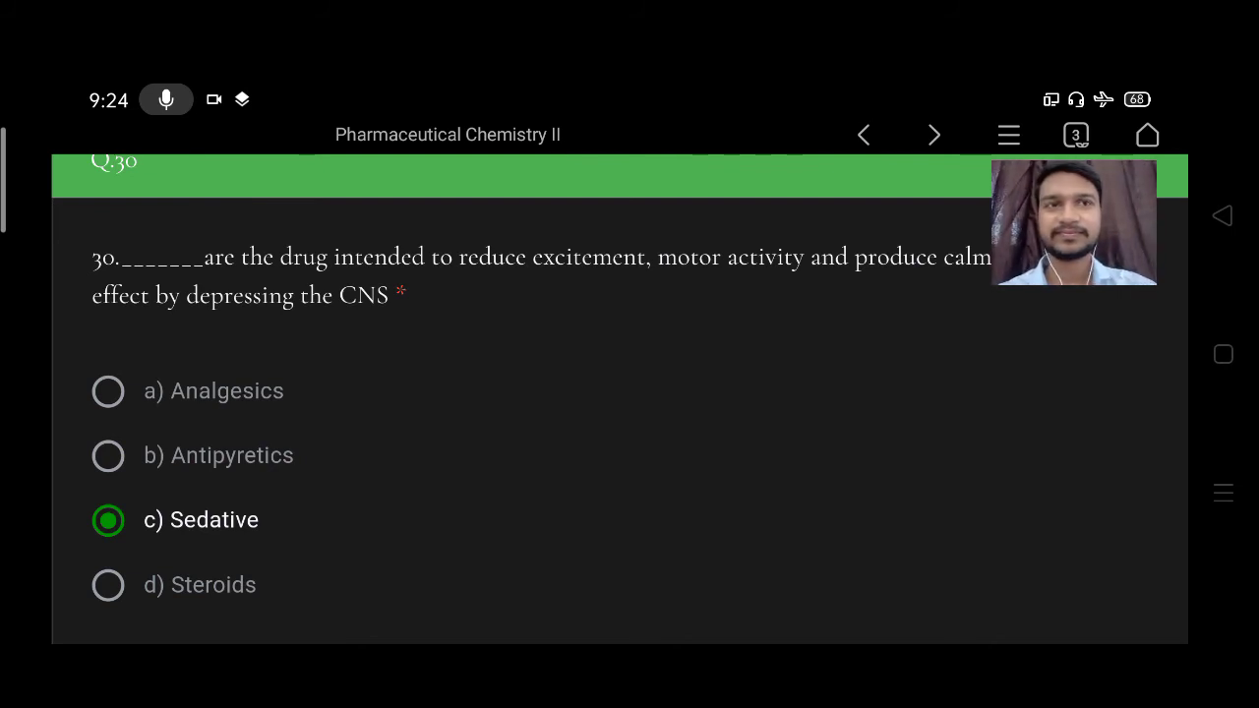
pyautogui.scroll(-2, 619, 393)
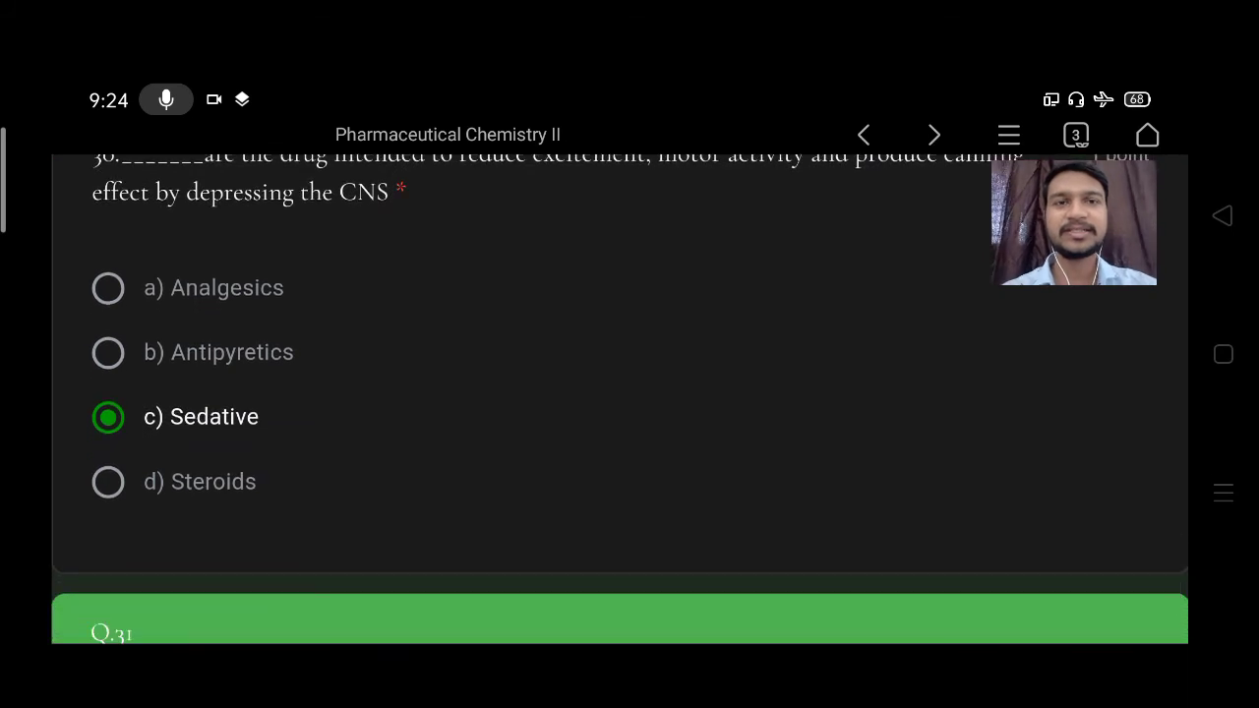
pyautogui.scroll(-3, 620, 393)
pyautogui.scroll(-3, 620, 394)
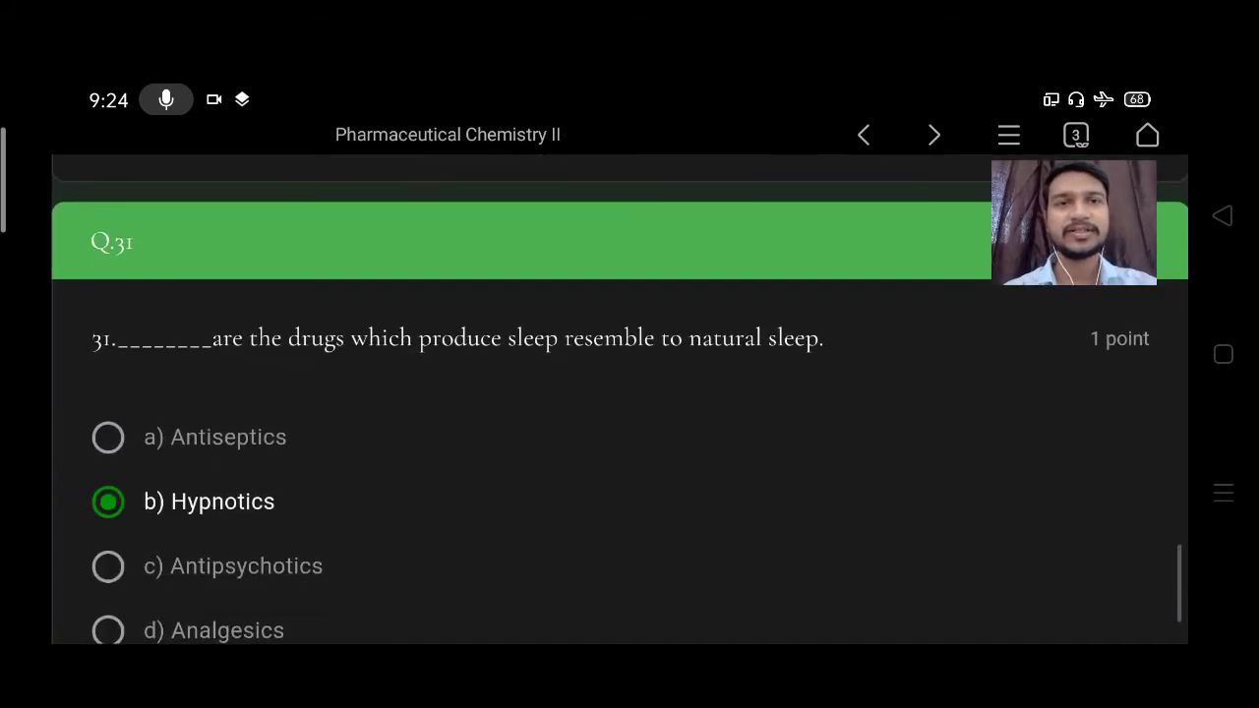
pyautogui.scroll(-2, 620, 393)
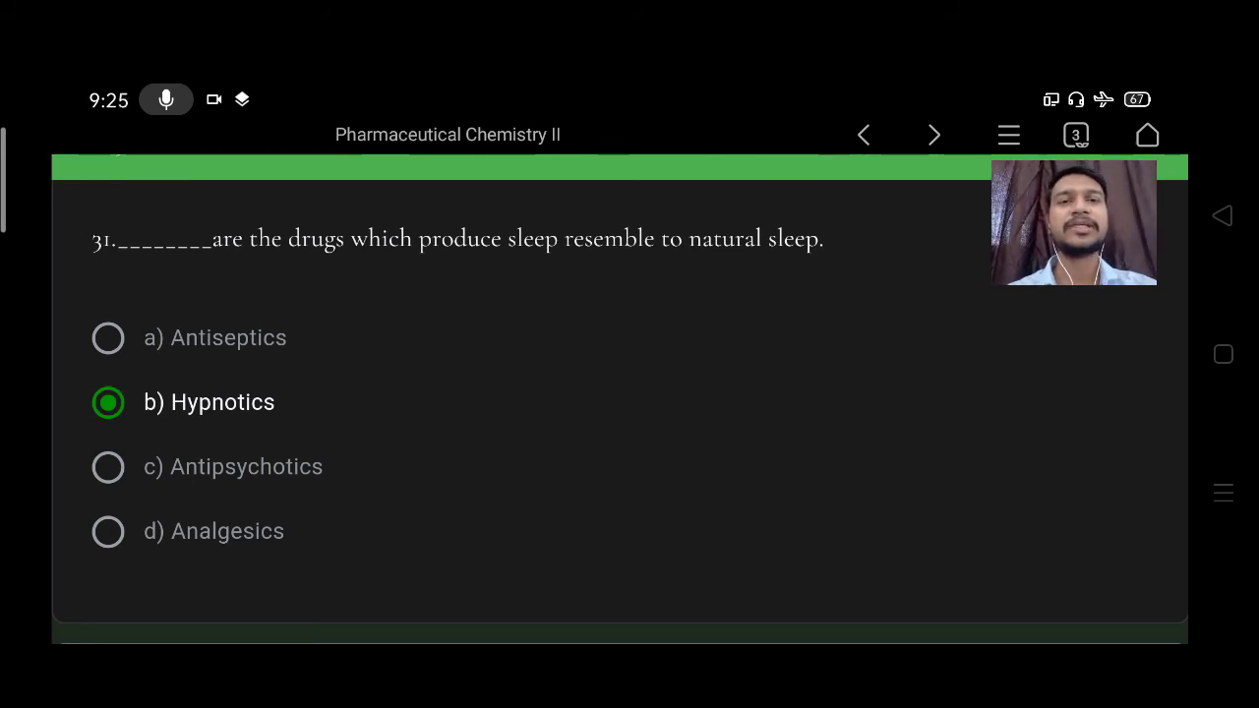
pyautogui.scroll(-10, 620, 394)
pyautogui.scroll(2, 619, 393)
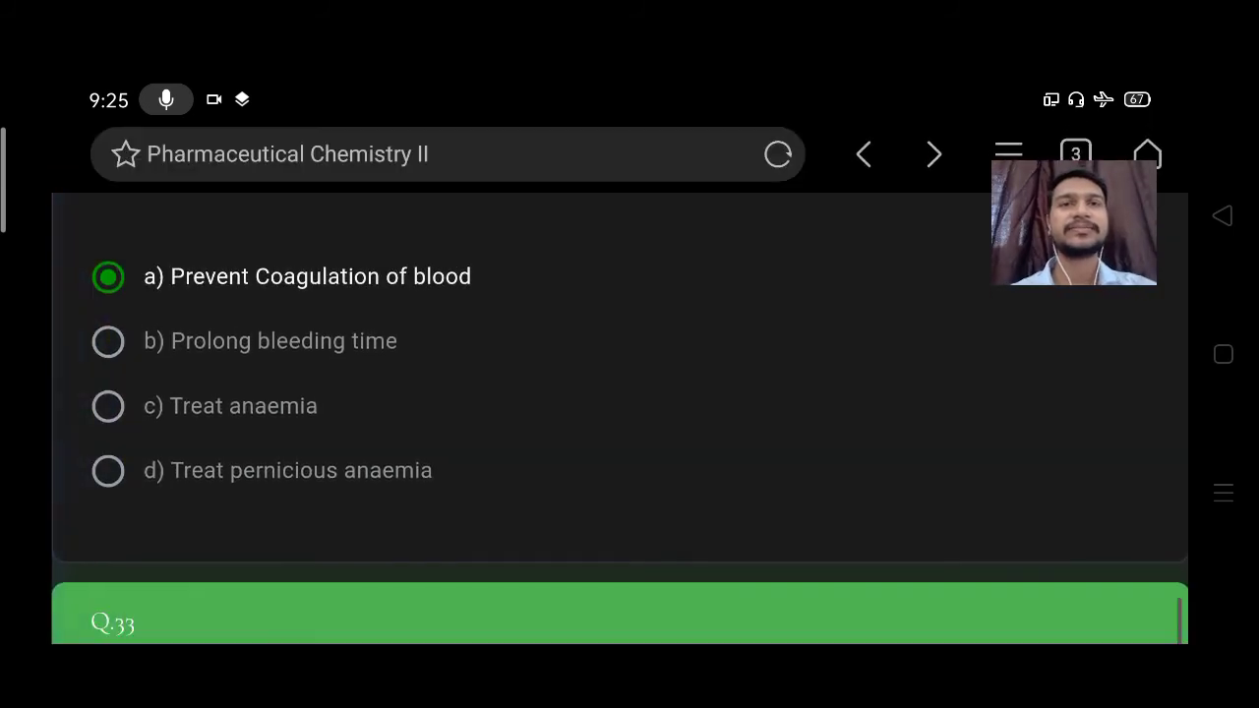
pyautogui.scroll(3, 620, 413)
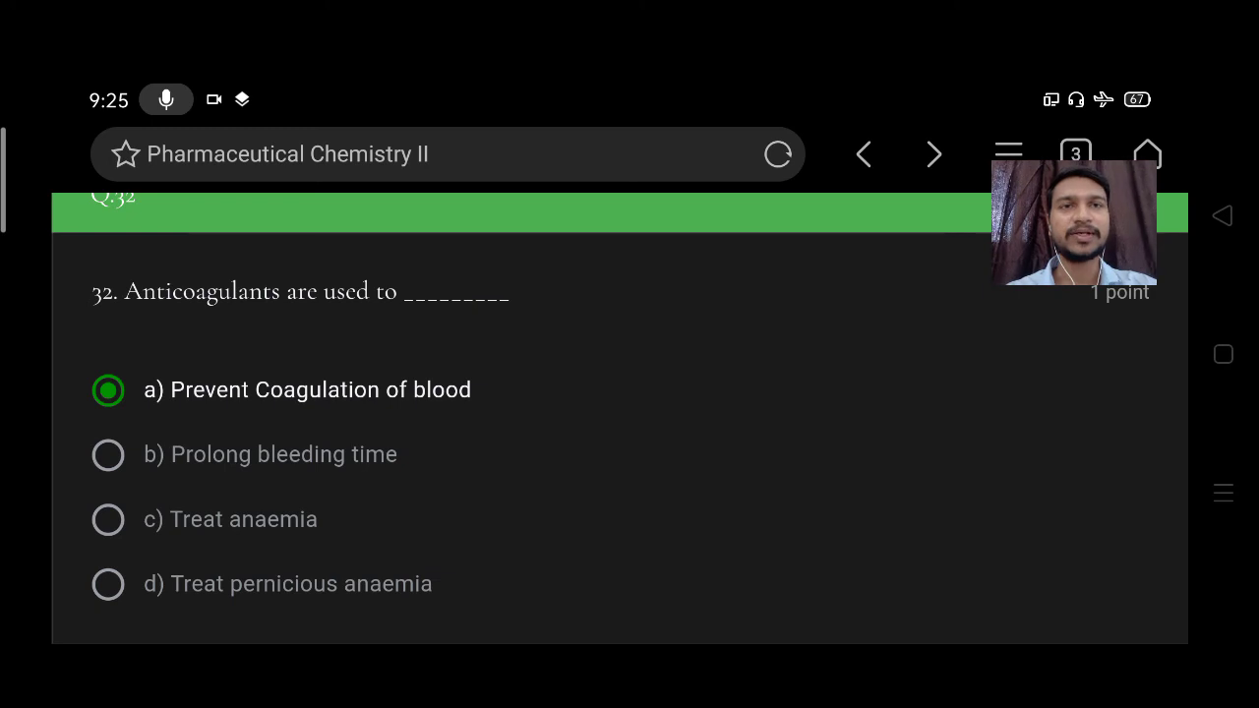
pyautogui.scroll(-4, 619, 393)
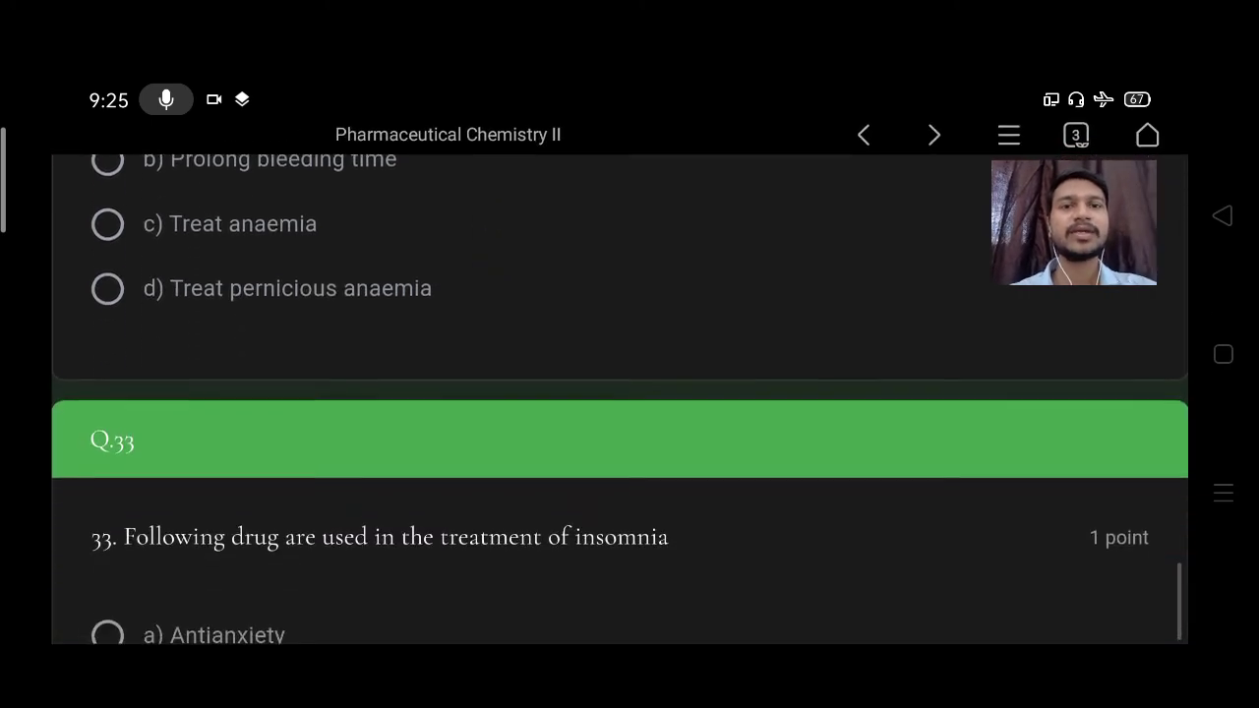
pyautogui.scroll(-2, 619, 393)
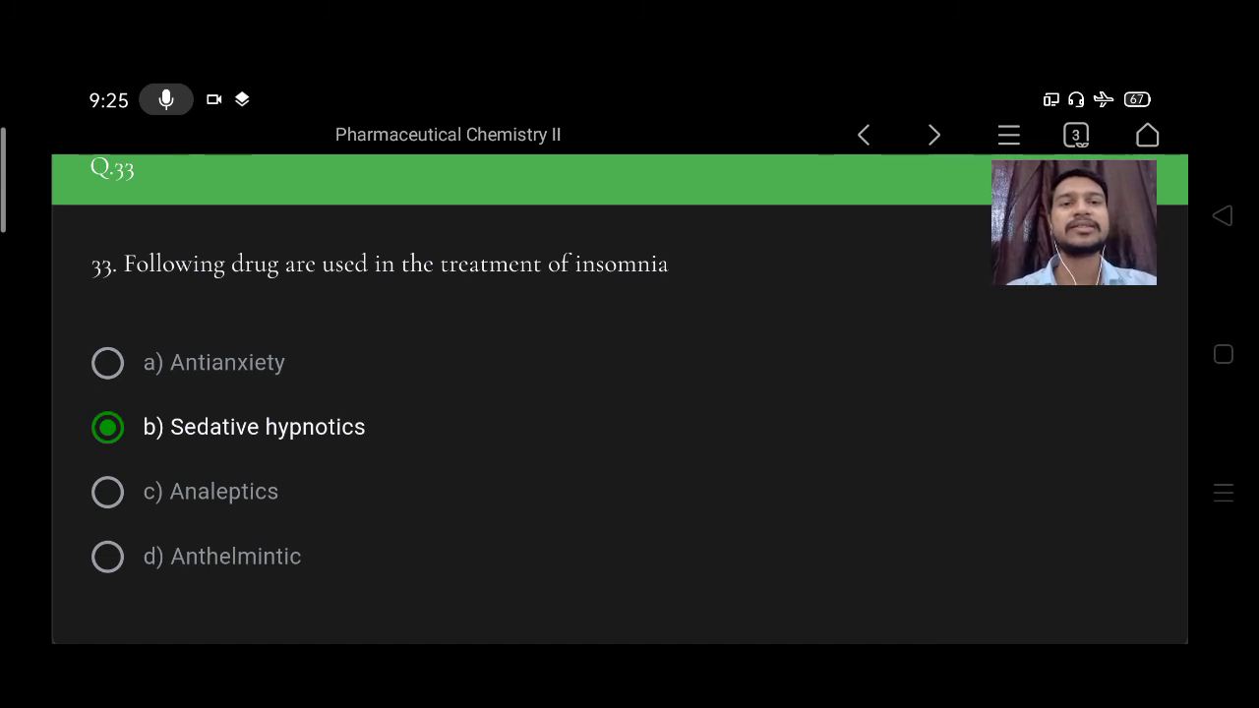
pyautogui.scroll(-5, 619, 394)
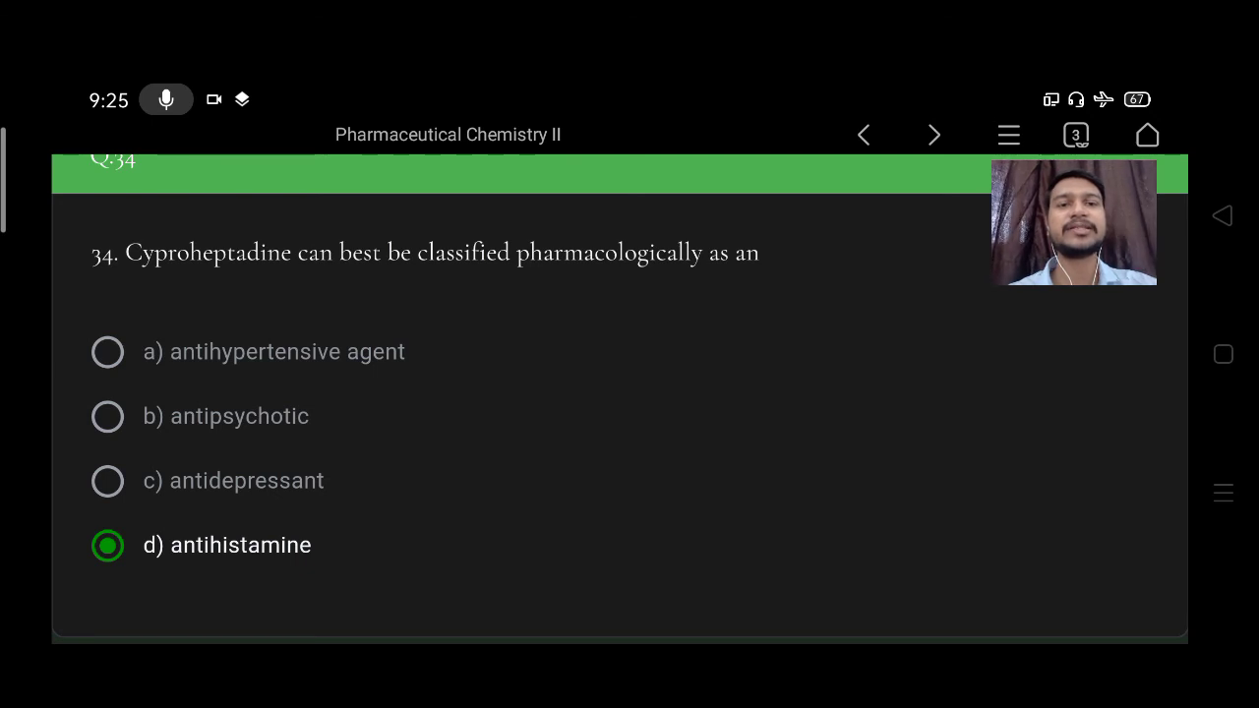
pyautogui.scroll(-1, 620, 399)
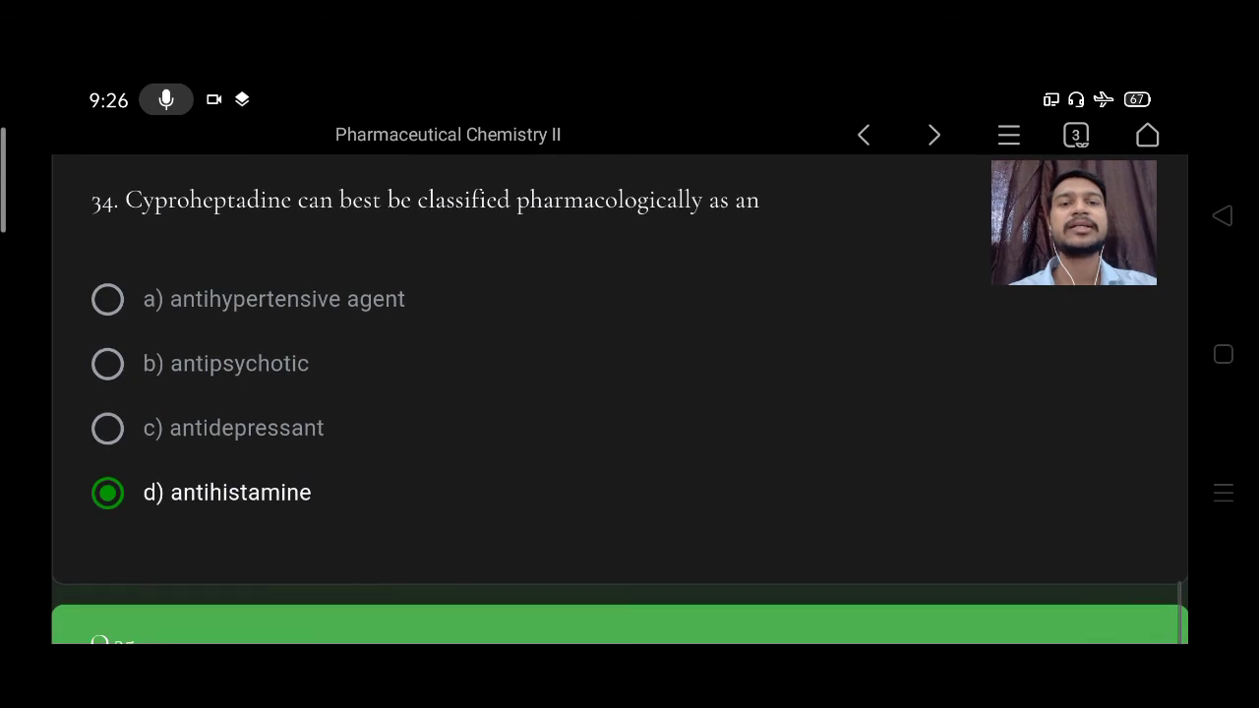
pyautogui.scroll(-5, 620, 398)
pyautogui.scroll(1, 619, 399)
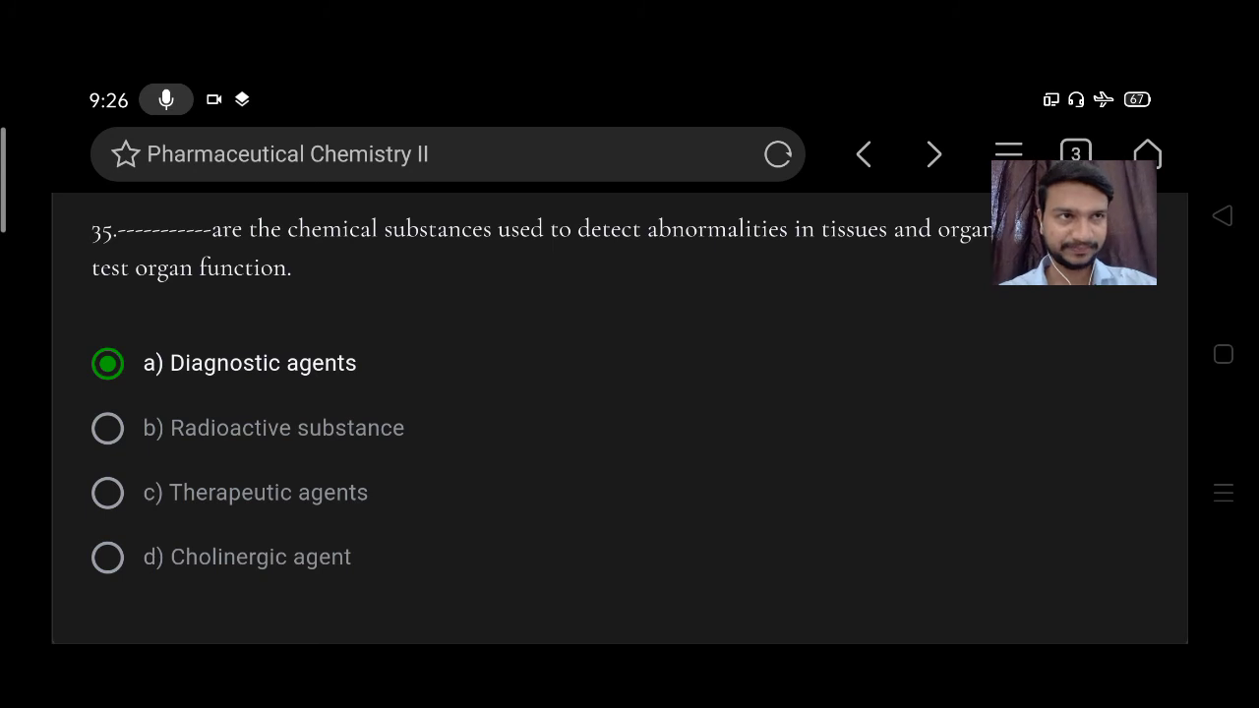
pyautogui.scroll(1, 620, 422)
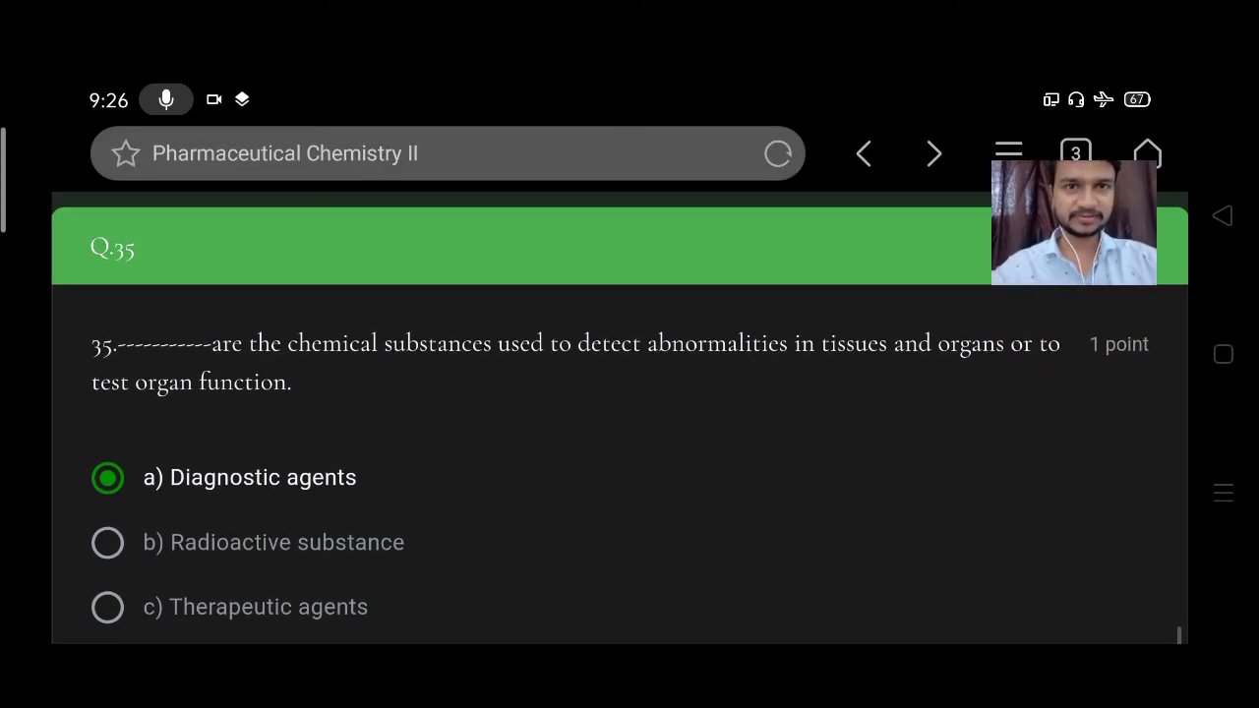
pyautogui.scroll(-1, 619, 423)
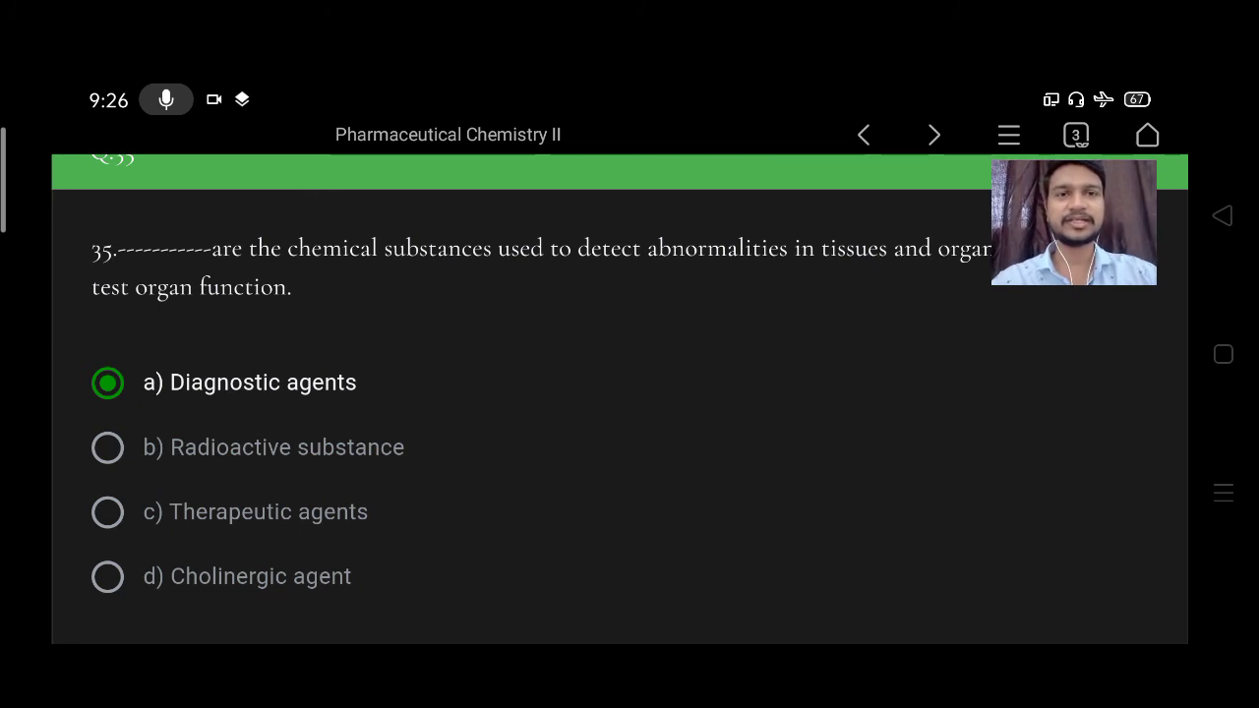
pyautogui.scroll(-3, 619, 394)
pyautogui.scroll(-4, 620, 393)
pyautogui.scroll(1, 620, 394)
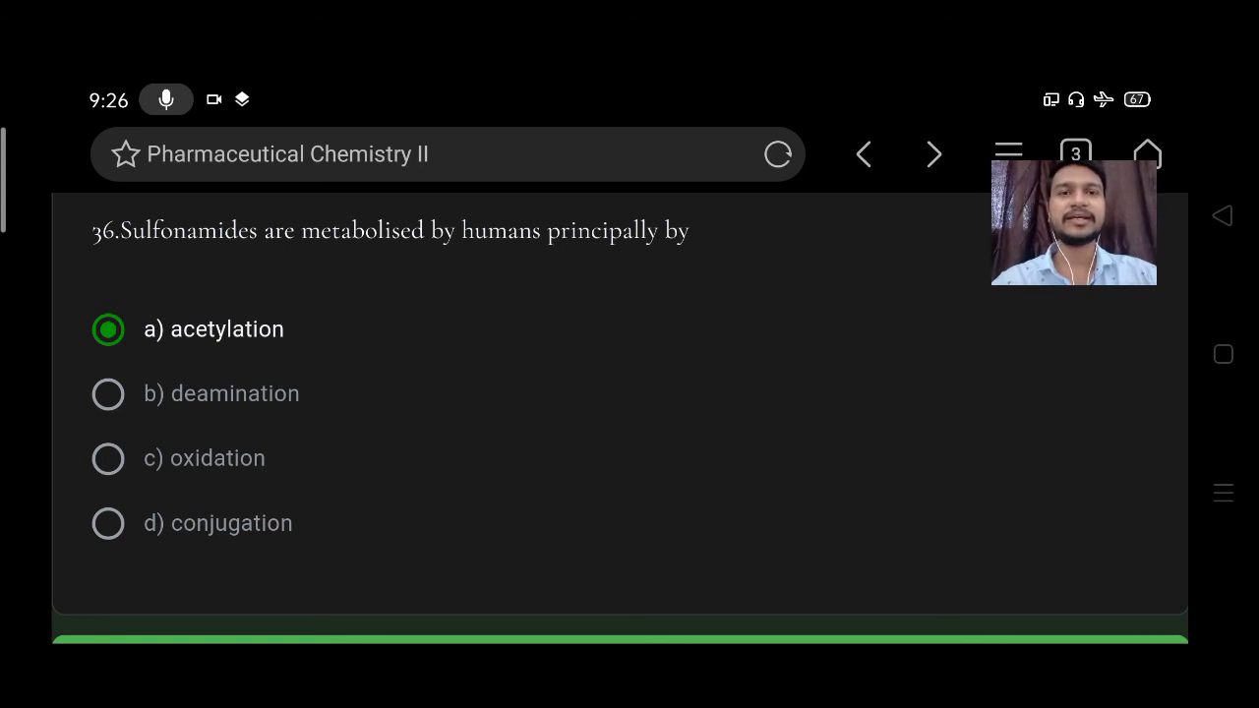
pyautogui.scroll(-5, 620, 393)
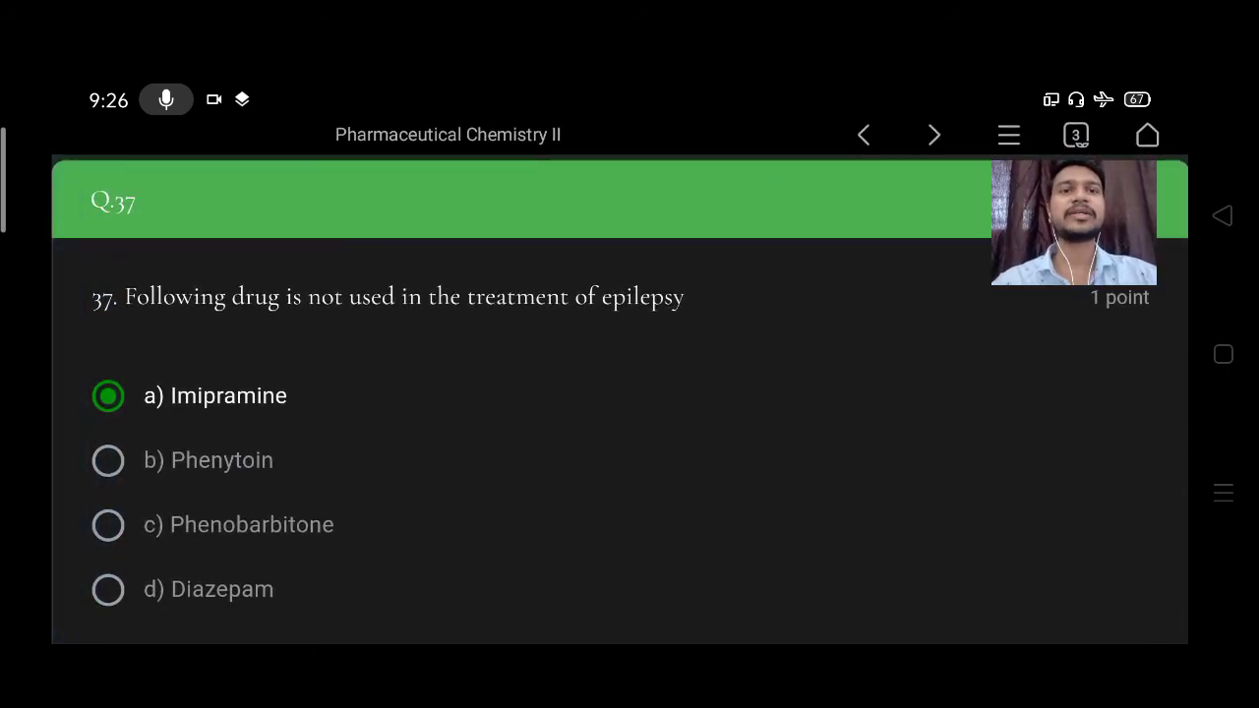
# Pull down the phone's quick settings panel and close it to return to the quiz.
pyautogui.moveTo(594, 5); pyautogui.dragTo(594, 442)
pyautogui.moveTo(594, 590); pyautogui.dragTo(594, 99)
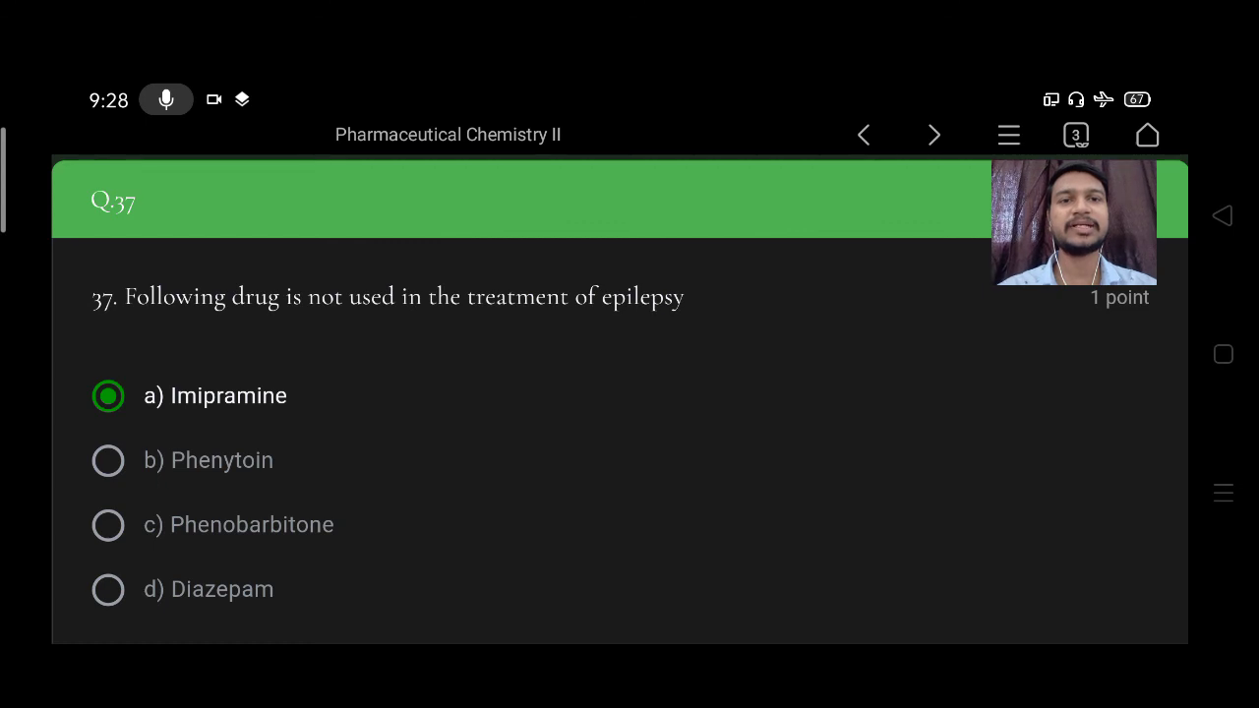
pyautogui.scroll(-1, 620, 394)
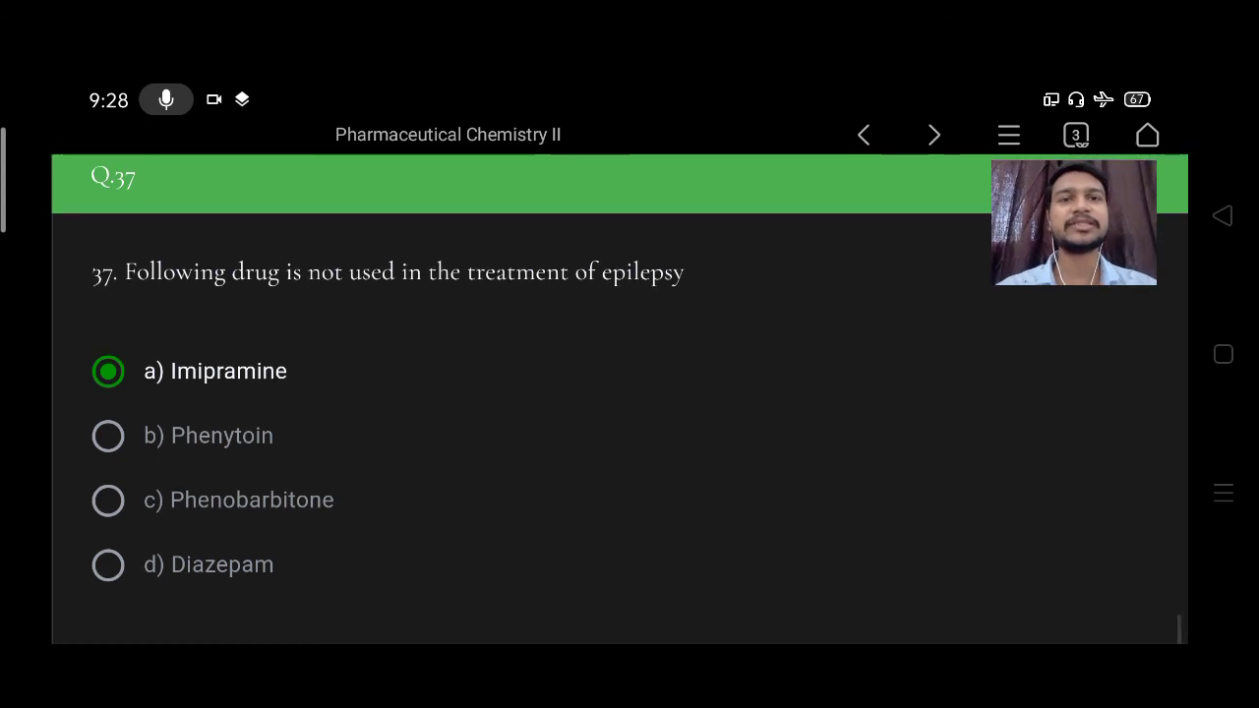
pyautogui.scroll(-6, 620, 394)
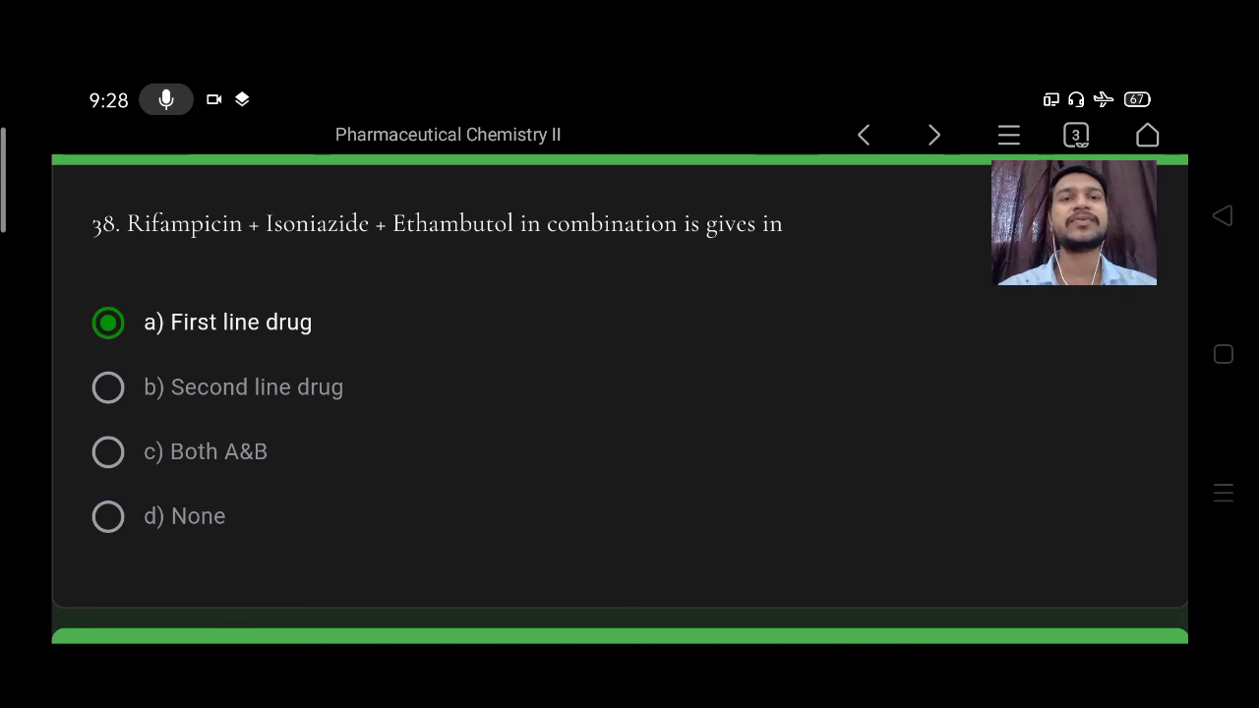
pyautogui.scroll(-5, 619, 400)
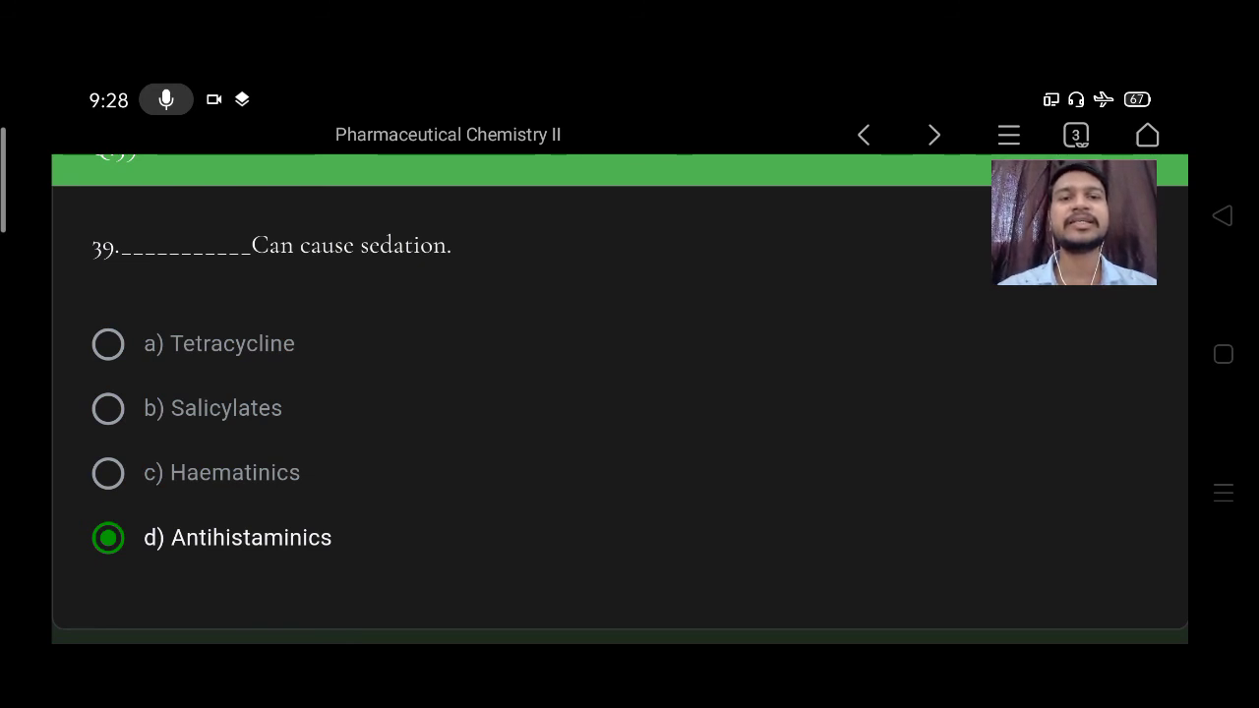
pyautogui.scroll(-5, 620, 400)
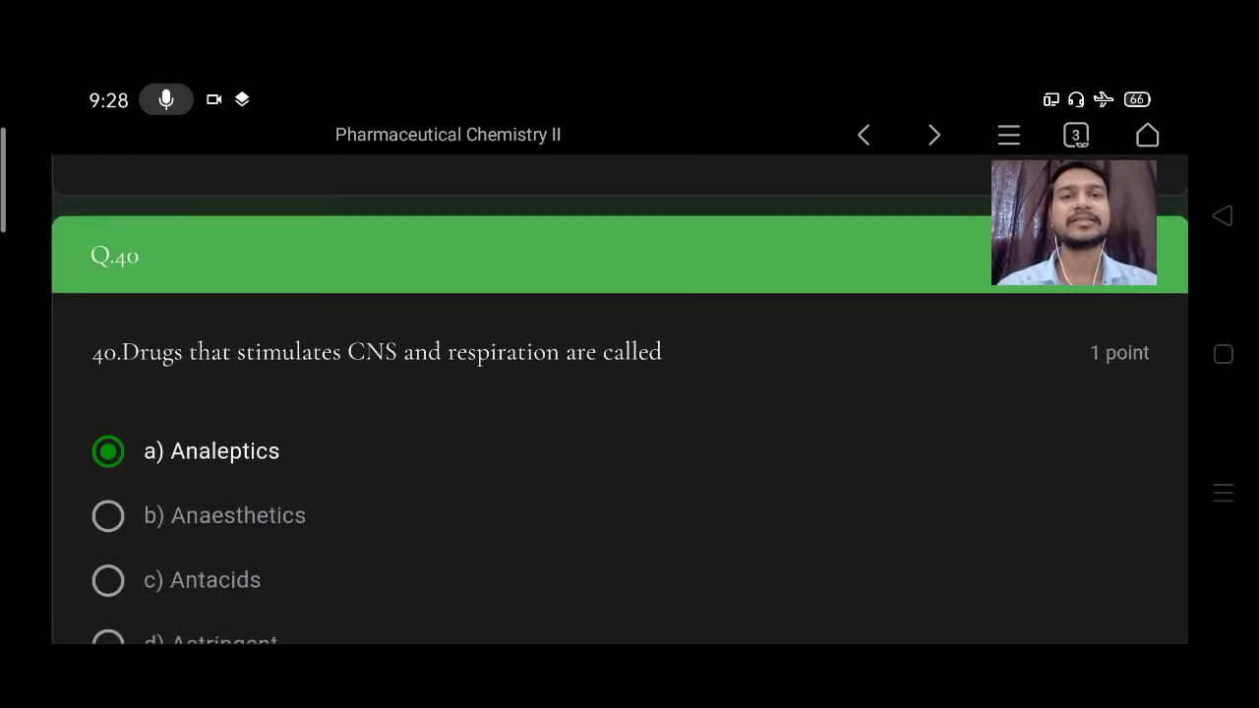